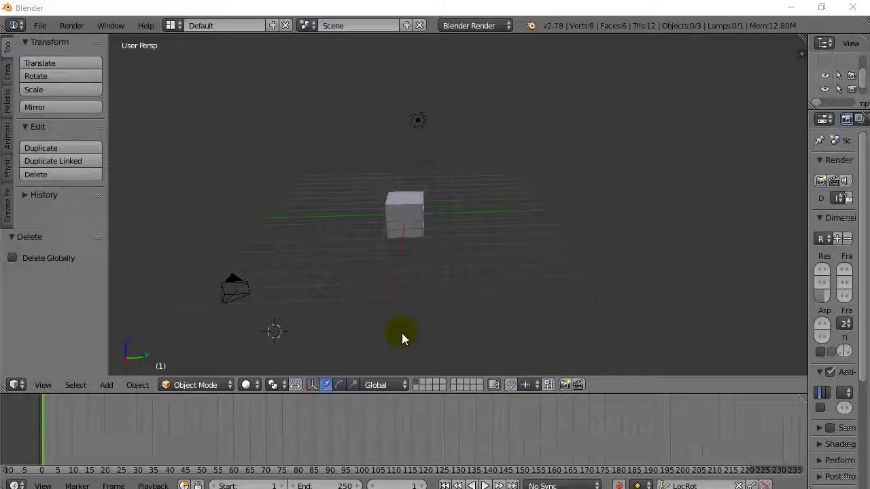
Select the first camera and scrub the timeline to preview its keyframed flight
right_click(242, 314)
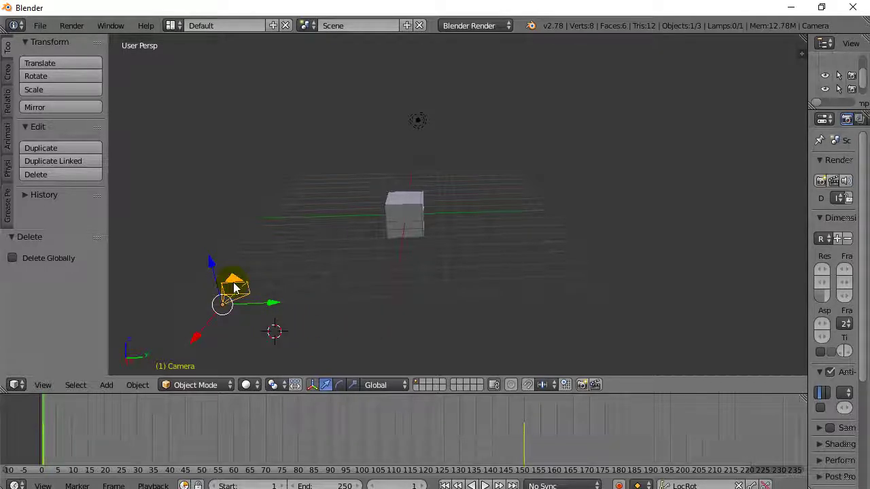
mouse_move(51, 433)
mouse_down()
mouse_move(454, 420)
mouse_move(41, 425)
mouse_up()
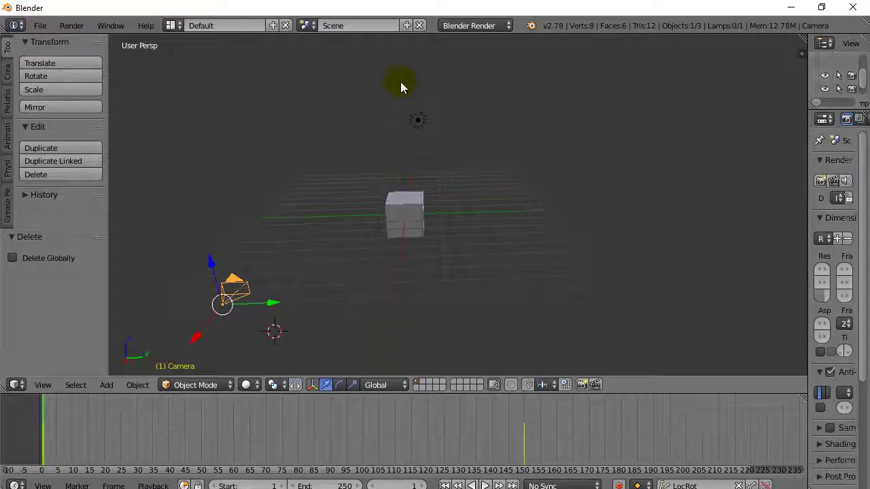
Place the 3D cursor and add a new camera, Camera.001, there
click(327, 344)
click(106, 385)
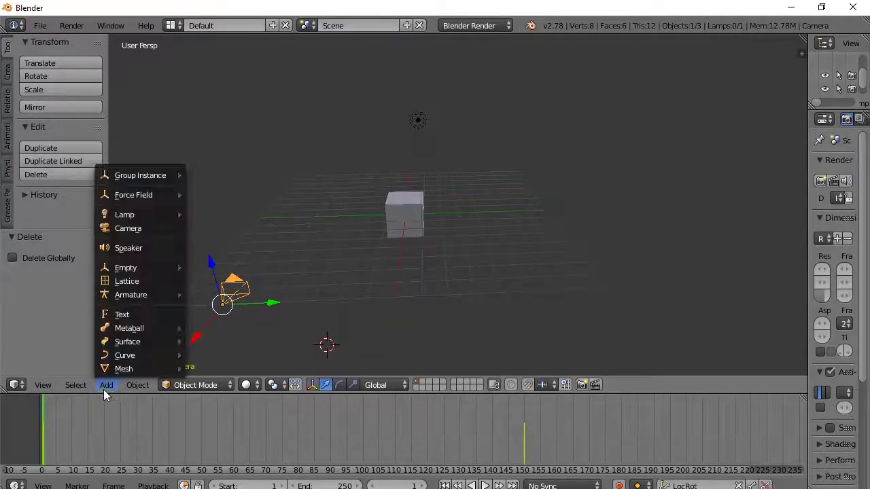
click(122, 227)
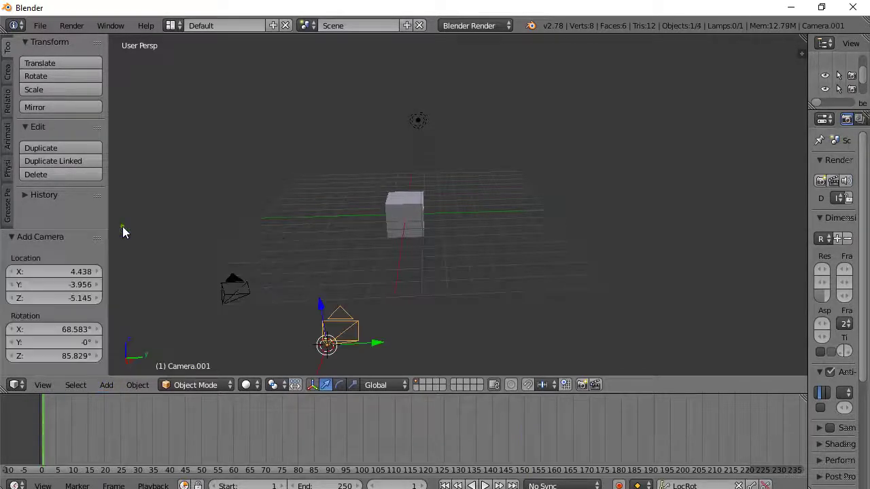
Move Camera.001 along its Y, Z and X axes into position near the cube
drag(377, 343, 442, 344)
middle_drag(442, 343, 397, 311)
drag(385, 299, 386, 196)
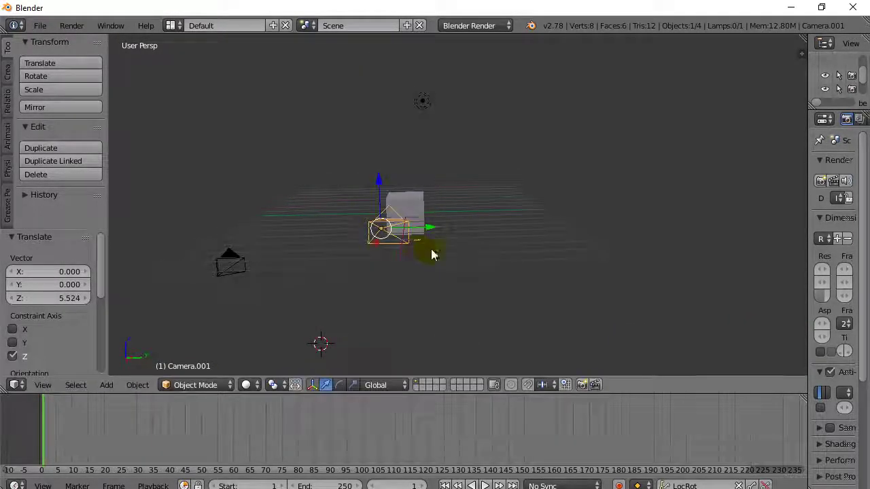
drag(428, 233, 436, 230)
mouse_move(359, 349)
middle_down()
mouse_move(360, 370)
mouse_move(369, 360)
middle_up()
drag(383, 299, 382, 342)
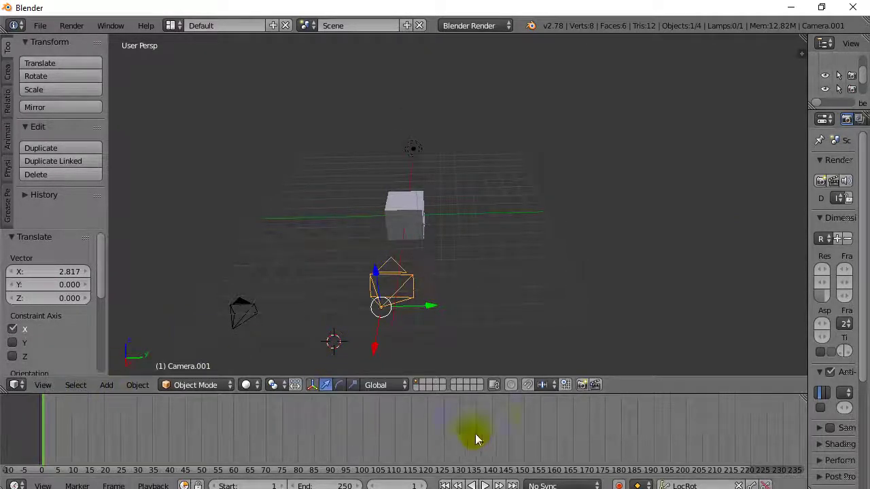
click(44, 385)
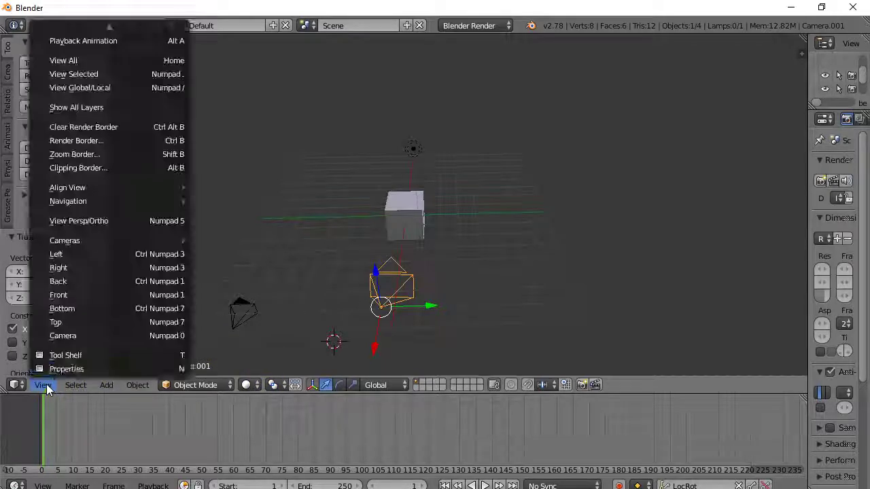
click(140, 337)
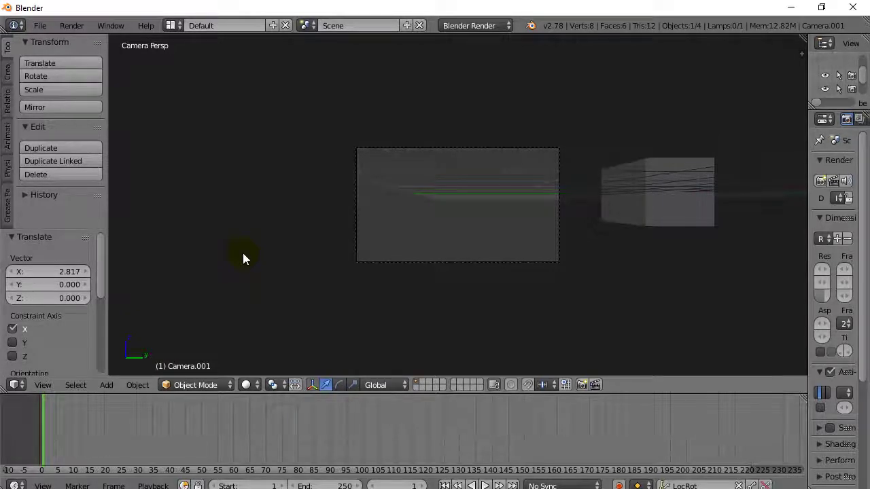
key(KP_0)
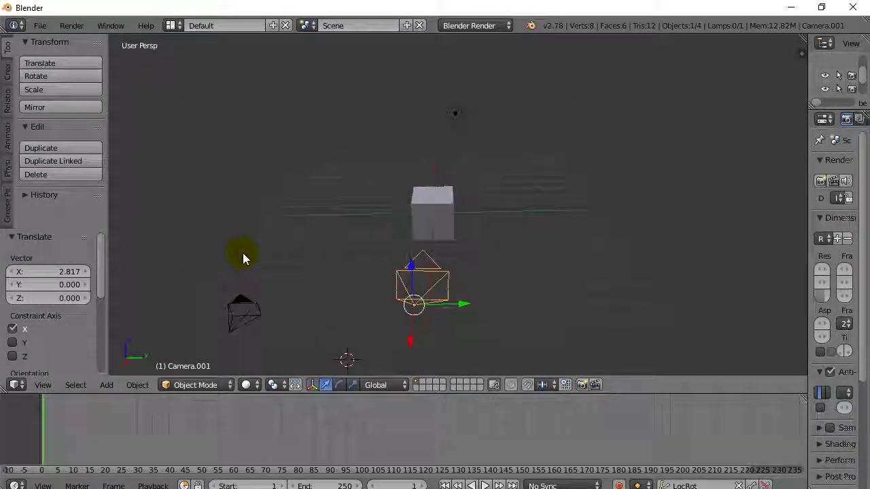
key(KP_0)
key(KP_0)
key(KP_0)
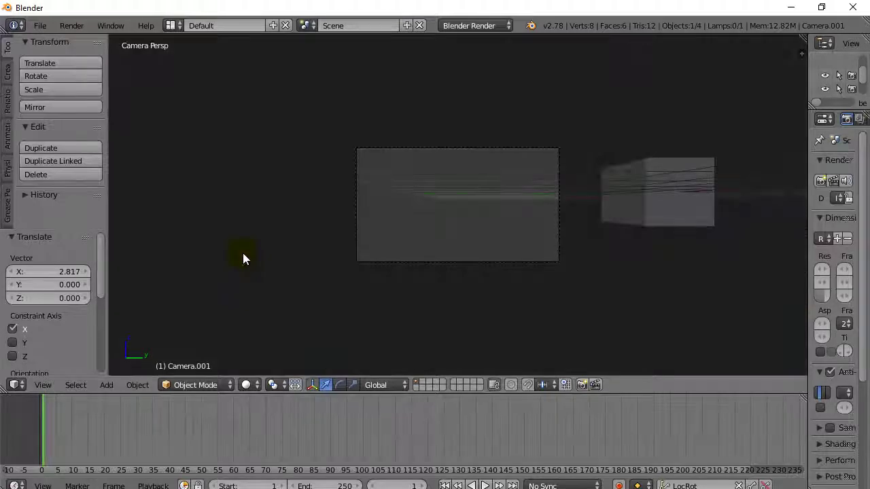
key(KP_0)
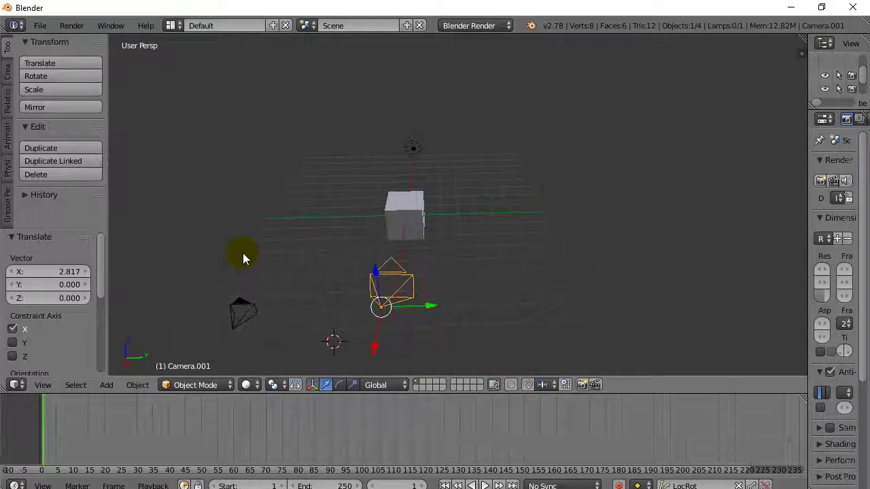
click(241, 300)
right_click(241, 300)
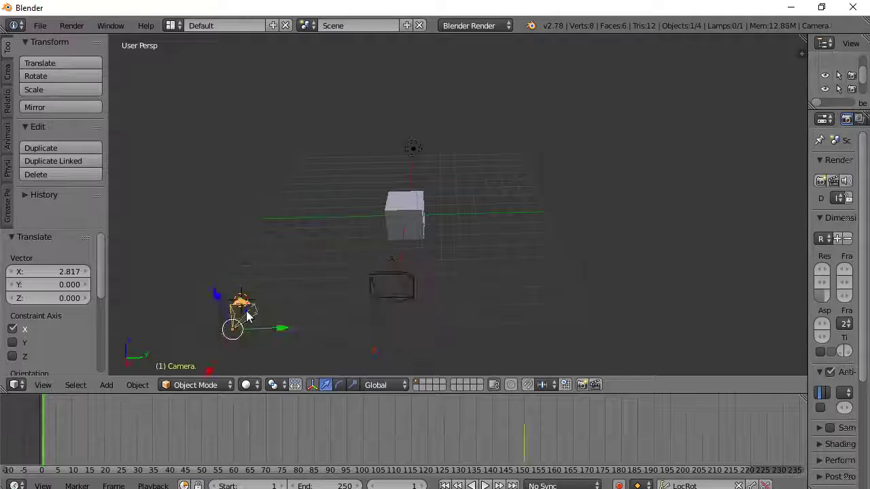
right_click(397, 274)
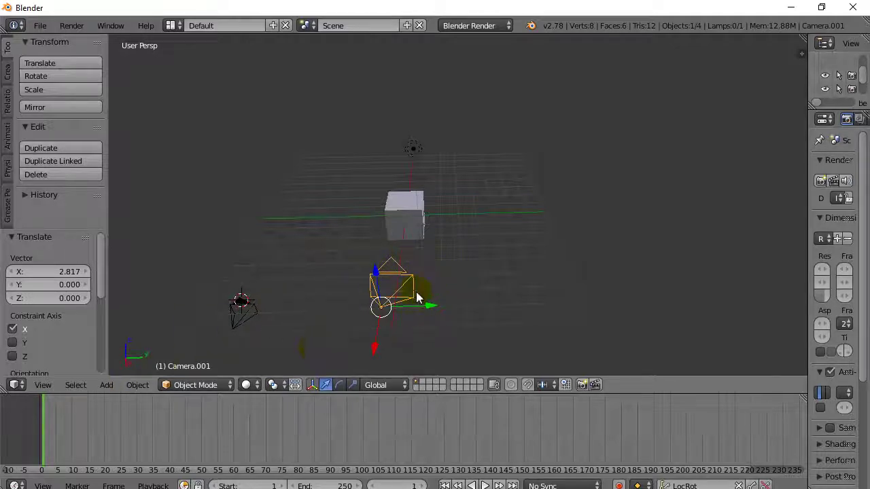
Set Camera.001 as the active scene camera and check its view with Numpad 0
click(52, 386)
mouse_move(91, 242)
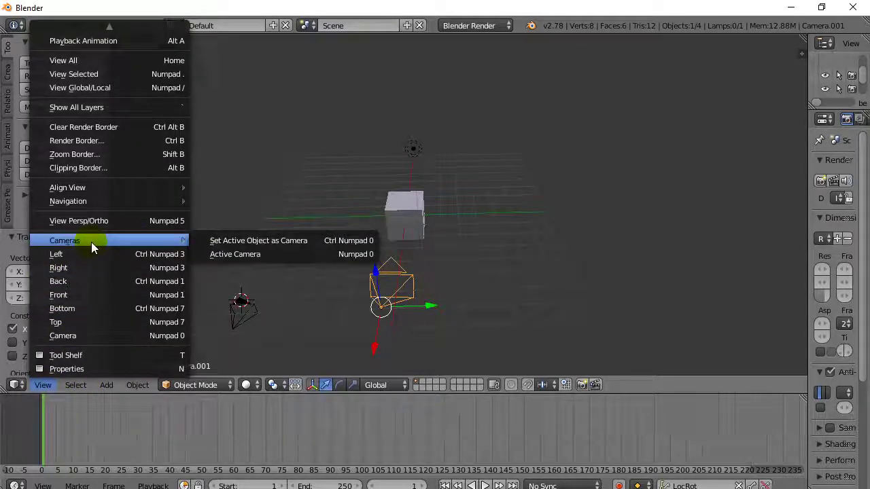
click(201, 241)
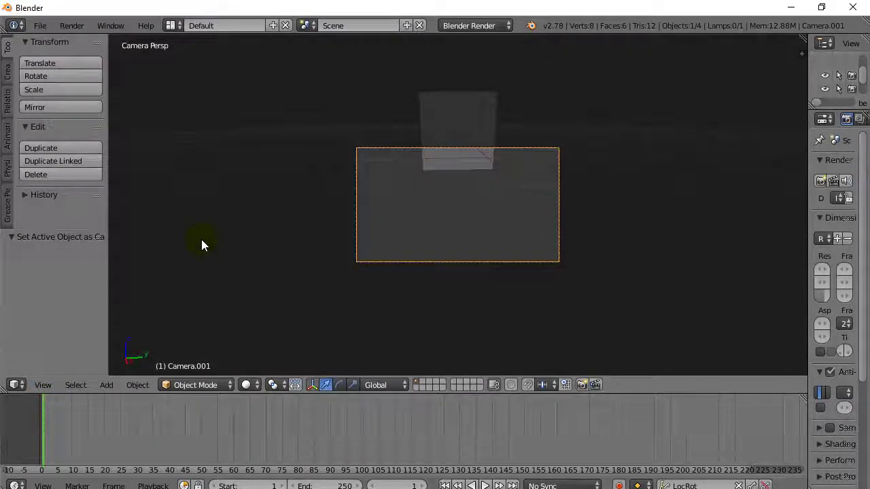
key(KP_0)
key(KP_0)
key(KP_0)
key(KP_0)
key(KP_0)
key(KP_0)
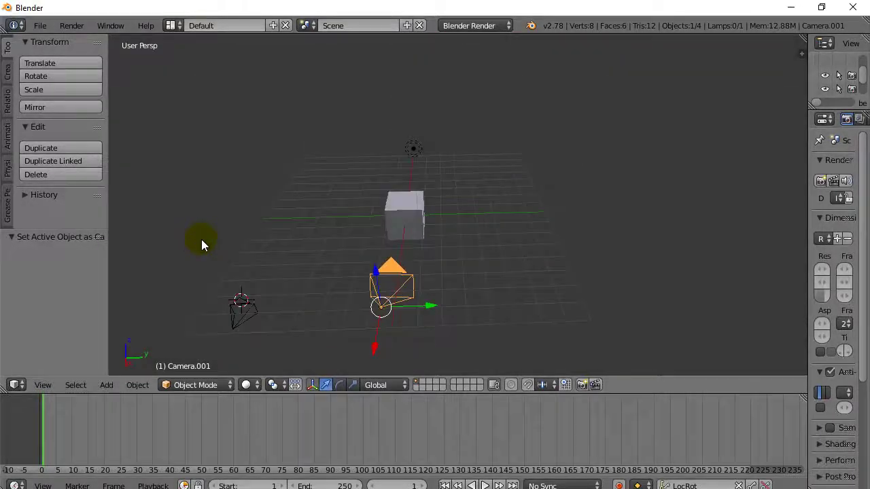
key(KP_0)
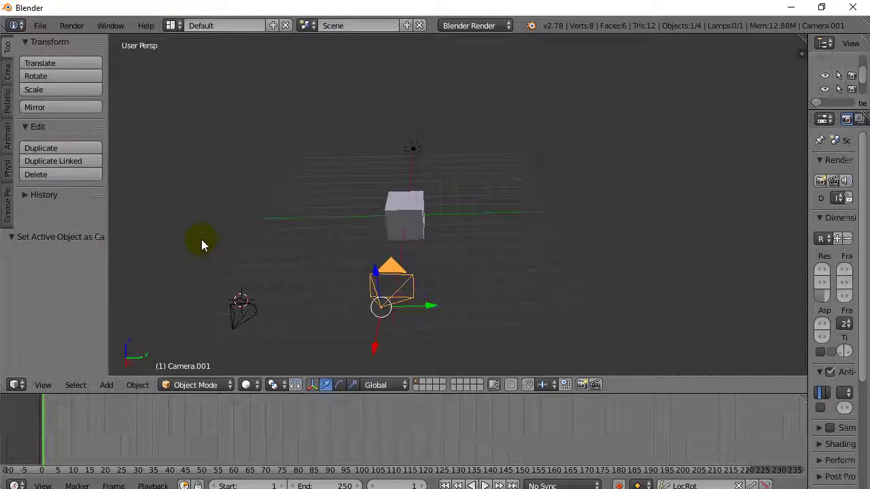
key(KP_0)
key(KP_0)
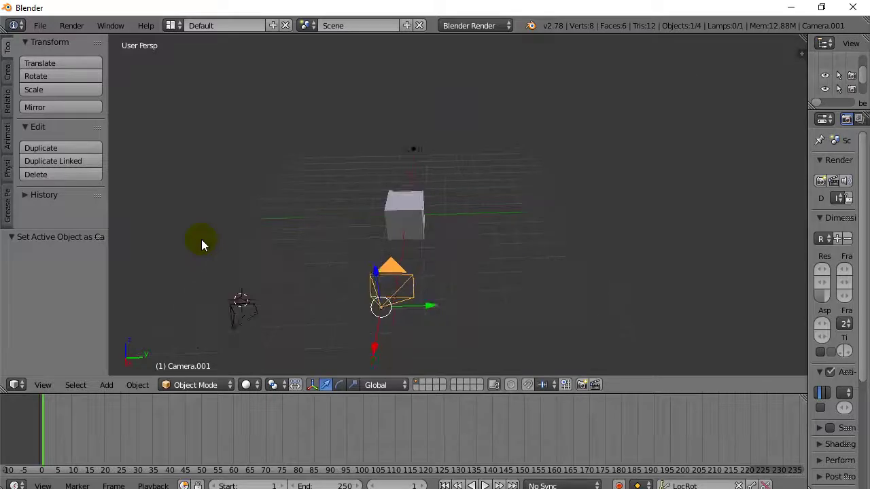
Shift Camera.001 along X, clear its rotation, then rotate it 90° about Y and 90° about X
mouse_move(373, 350)
mouse_down()
mouse_move(371, 365)
mouse_move(370, 335)
mouse_up()
middle_drag(435, 319, 399, 319)
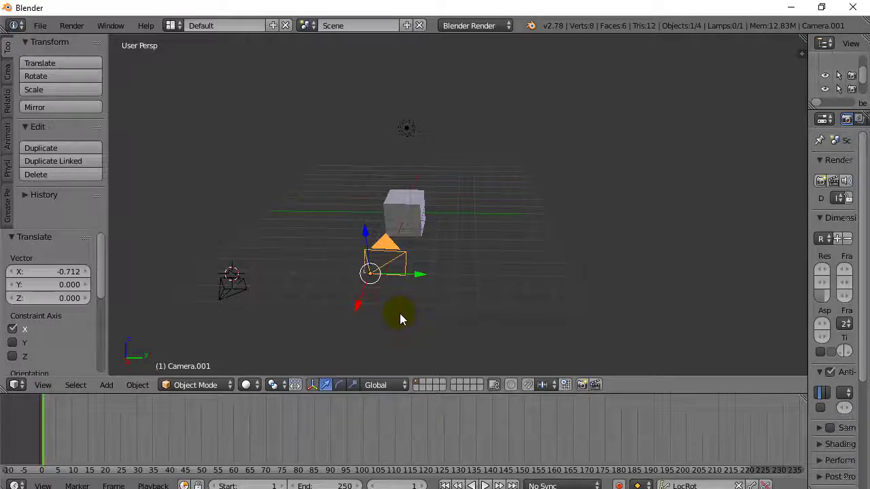
key(alt+r)
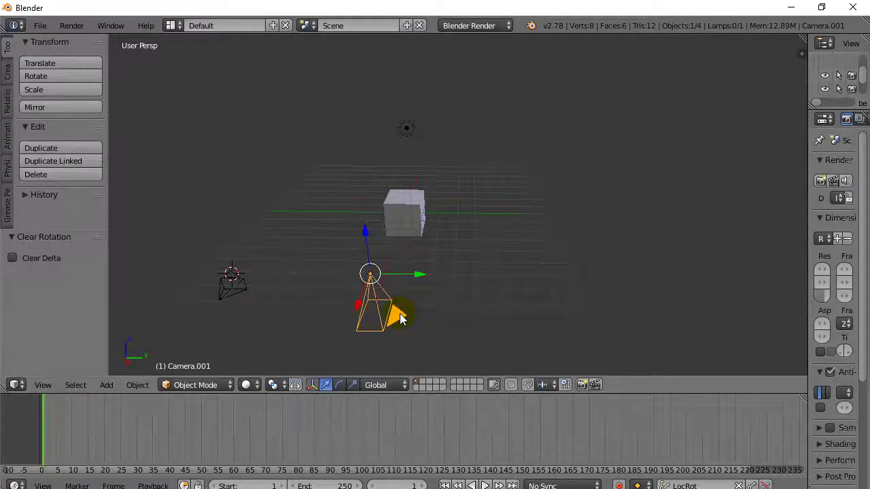
text(ry90)
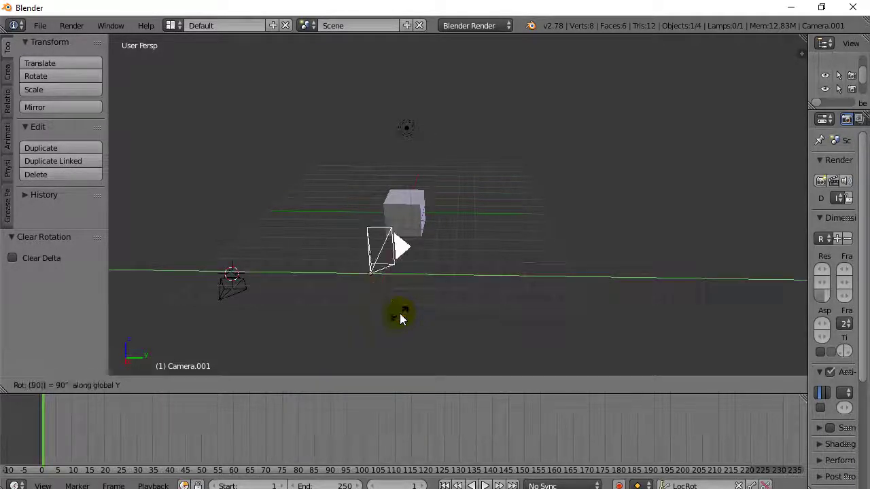
key(Return)
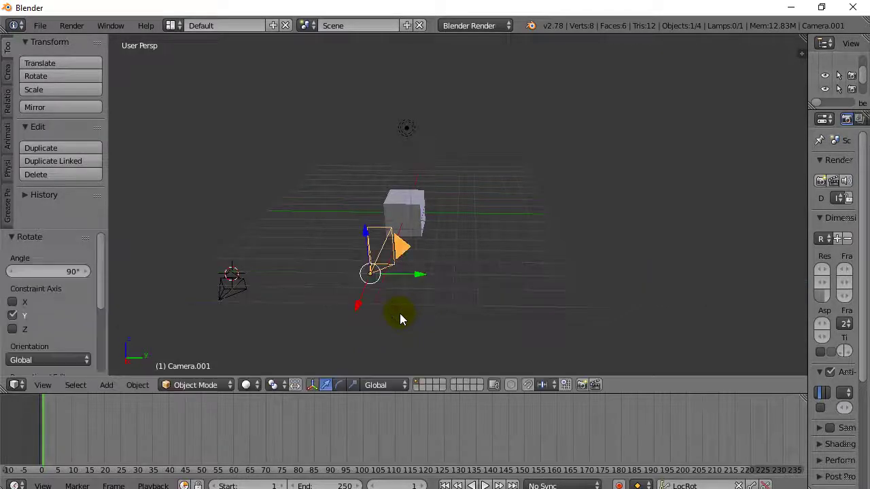
key(r)
text(x)
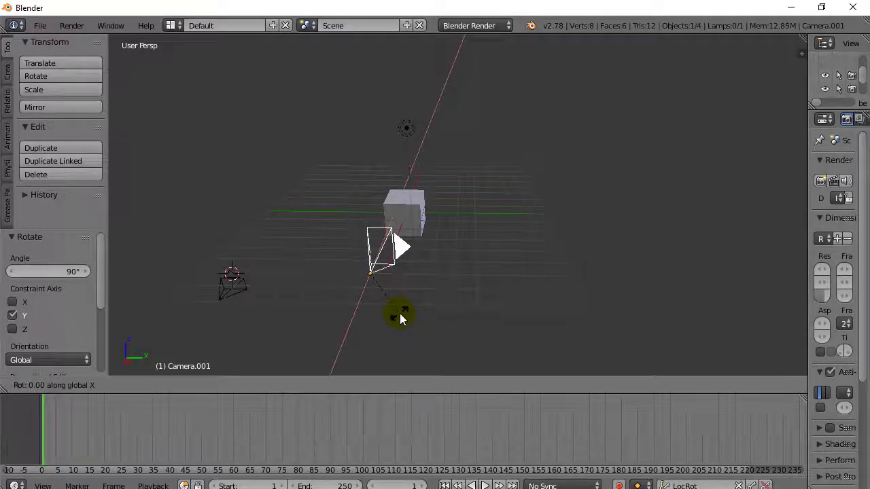
text(90)
key(Return)
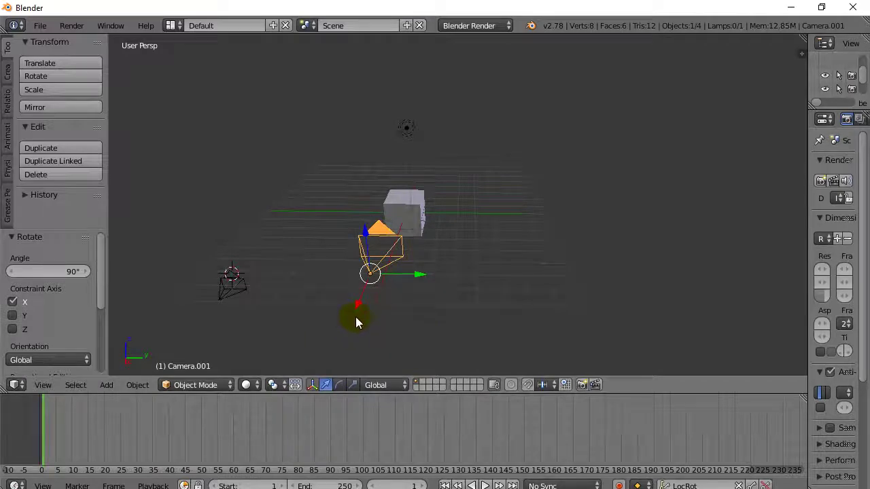
Pull the camera back along X and check the cube's framing through Camera.001
drag(359, 302, 352, 337)
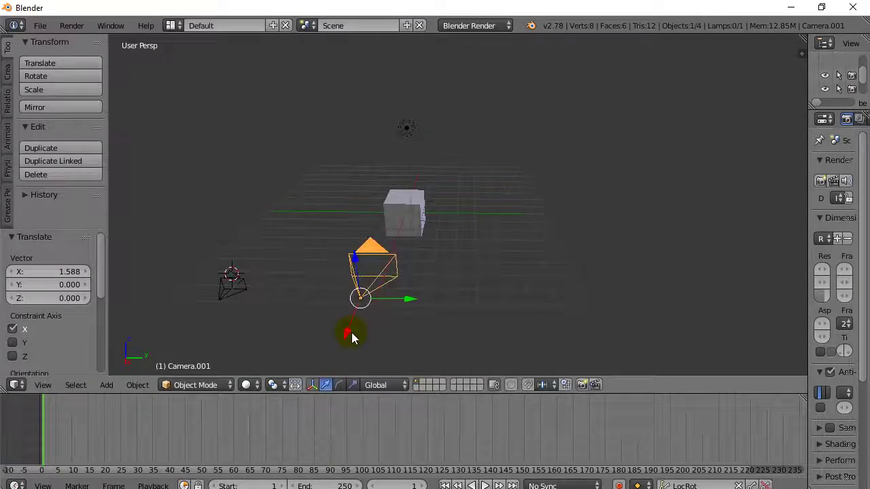
key(KP_0)
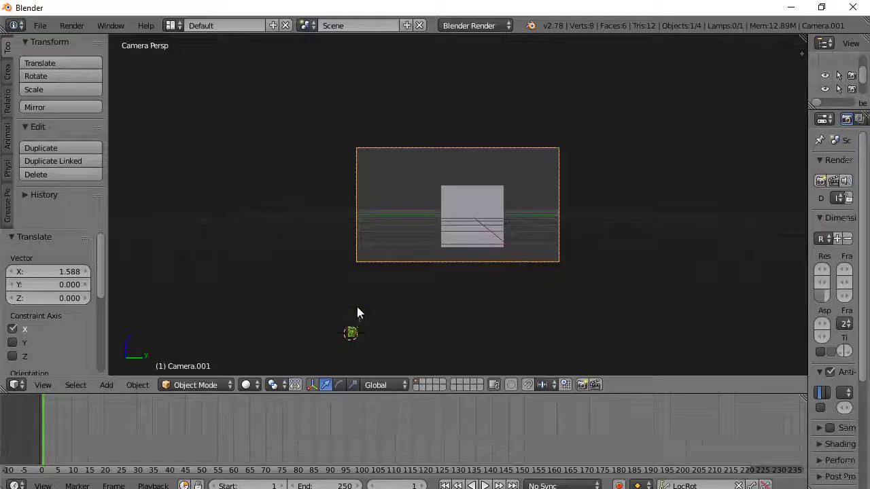
key(KP_0)
Pull Camera.001 further back along X, then select it with the cube as active target
drag(343, 337, 330, 379)
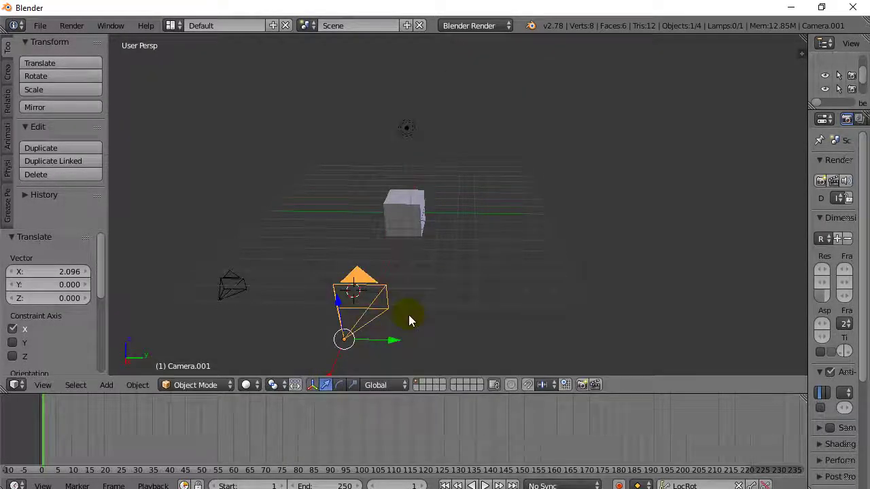
right_click(402, 221)
right_click(345, 340)
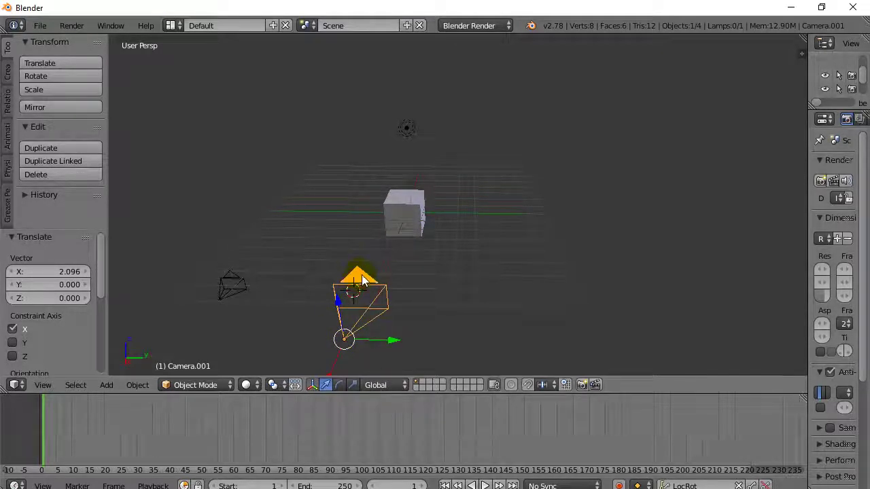
shift+right_click(404, 216)
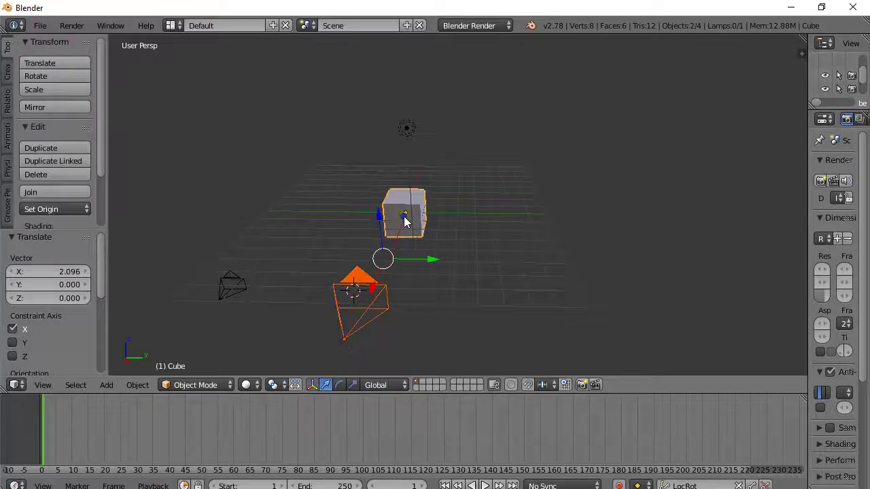
shift+right_click(404, 217)
shift+right_click(405, 217)
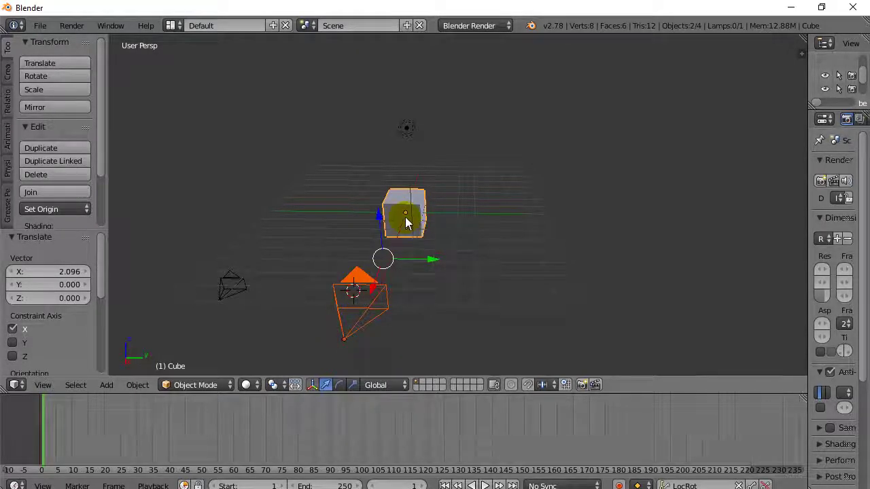
Add a Track To constraint so Camera.001 stays aimed at the cube
click(137, 385)
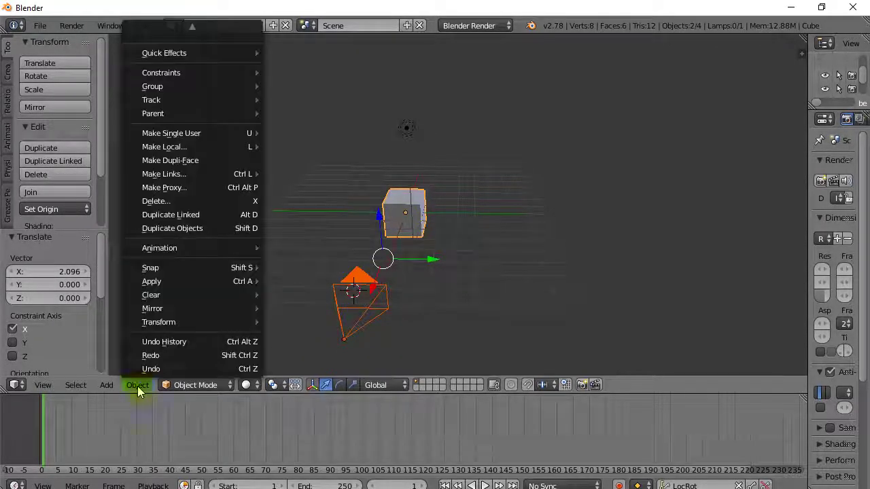
mouse_move(169, 112)
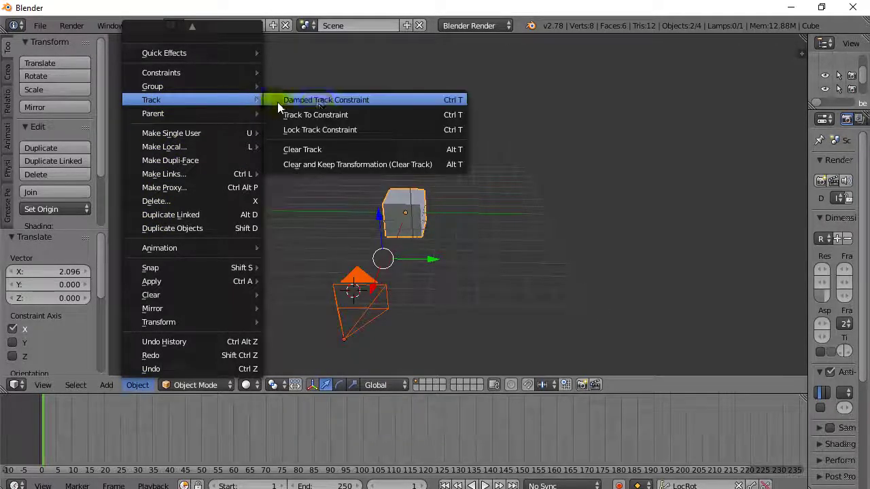
click(414, 114)
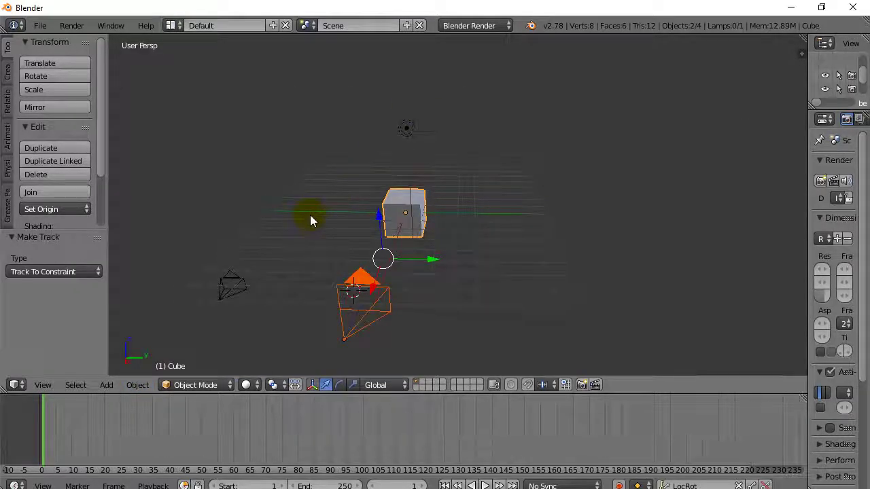
key(ctrl+t)
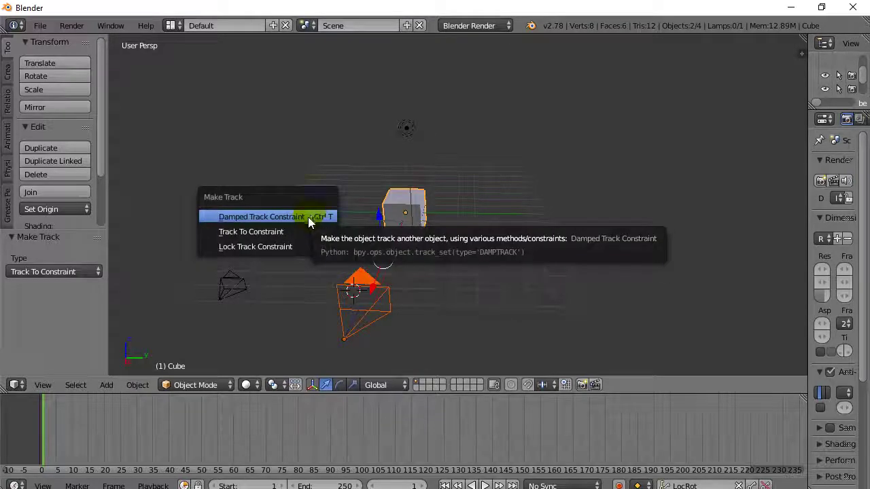
click(268, 233)
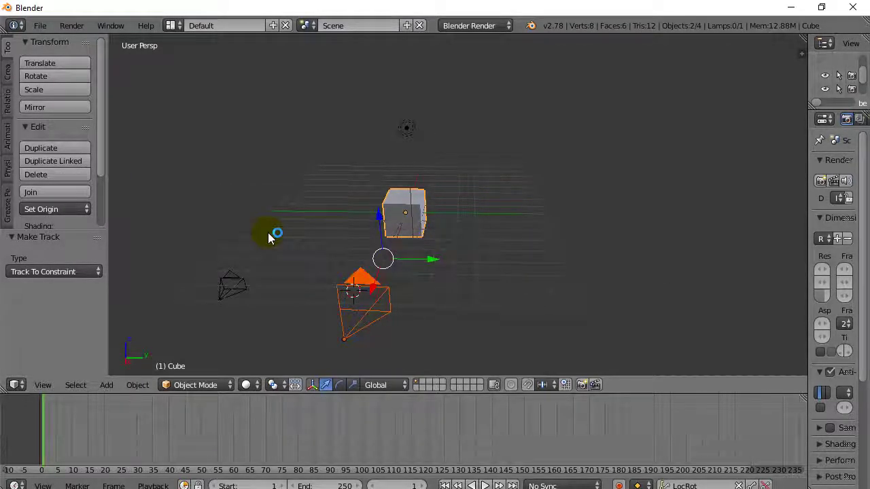
Slide Camera.001 along Y and raise it 3.230 along Z above the cube
mouse_move(435, 263)
mouse_down()
mouse_move(475, 262)
mouse_move(433, 263)
mouse_up()
click(360, 287)
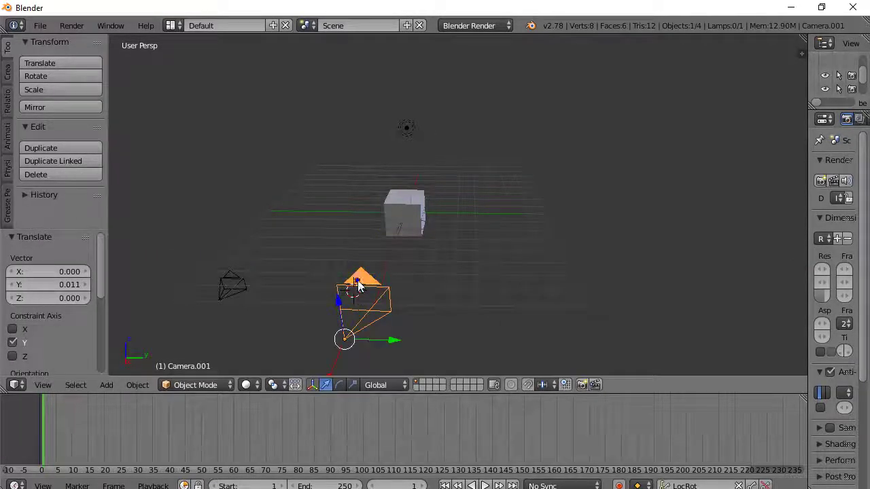
drag(388, 344, 411, 338)
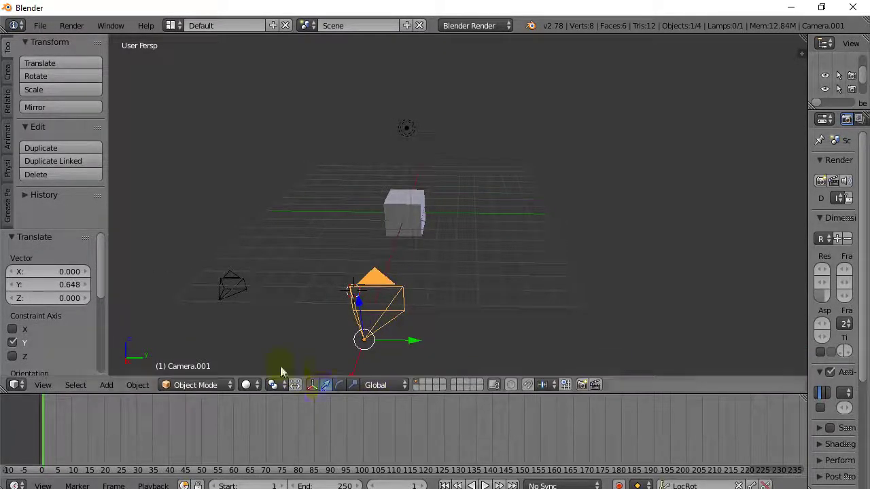
middle_drag(281, 367, 309, 308)
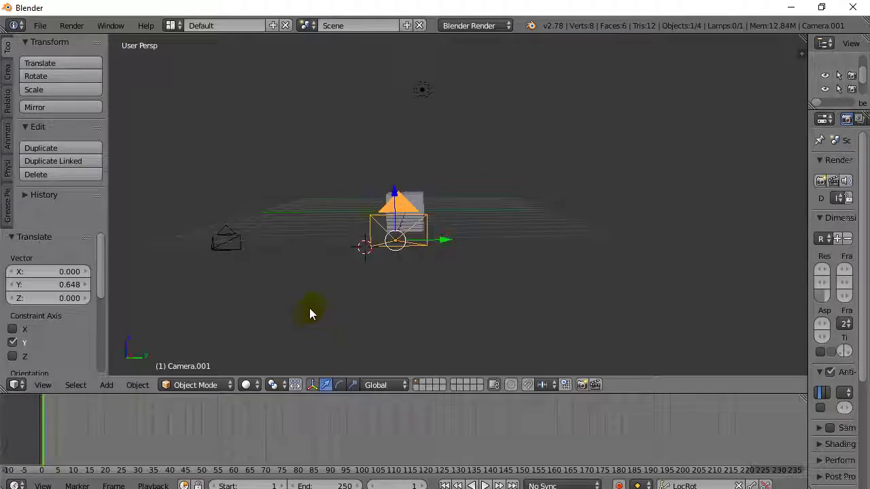
key(g)
key(z)
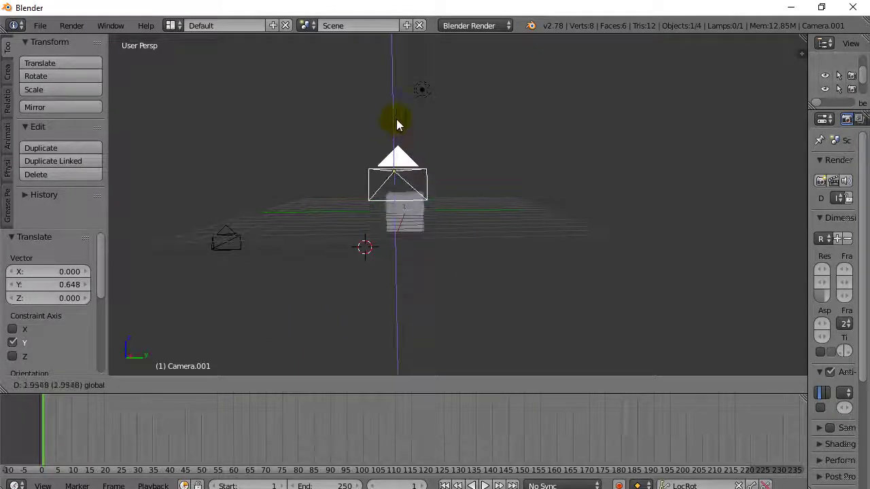
click(397, 83)
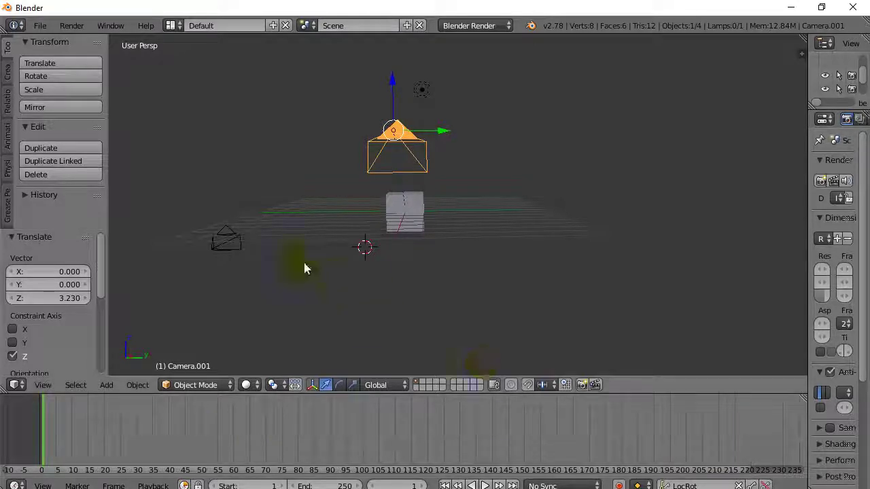
right_click(226, 238)
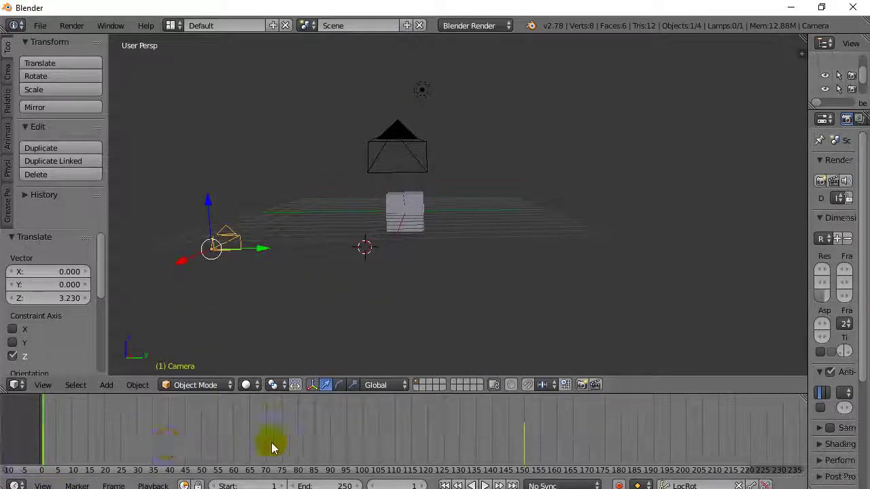
With Camera.001 selected and LocRot as keying set, insert its frame-1 keyframe
right_click(392, 147)
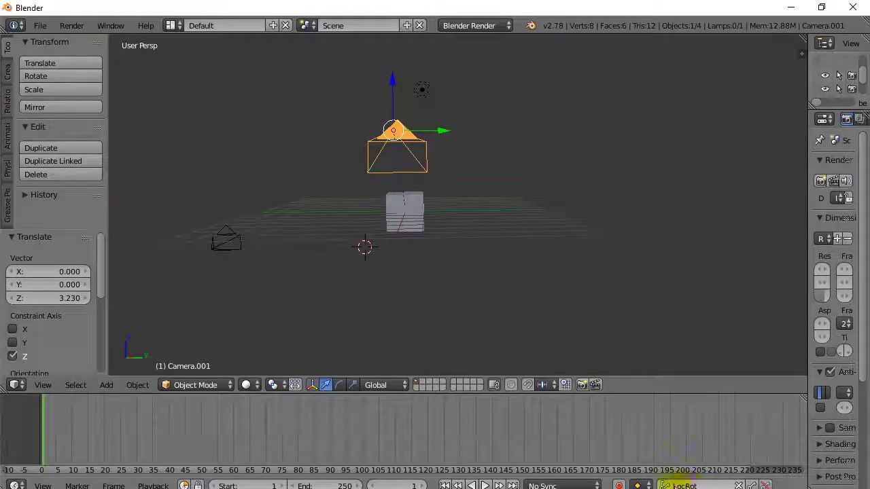
click(680, 485)
click(680, 428)
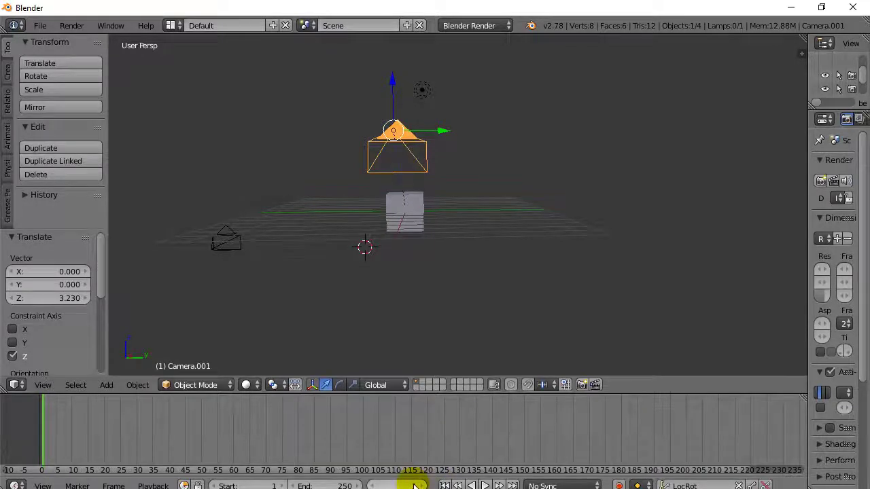
middle_drag(429, 342, 411, 361)
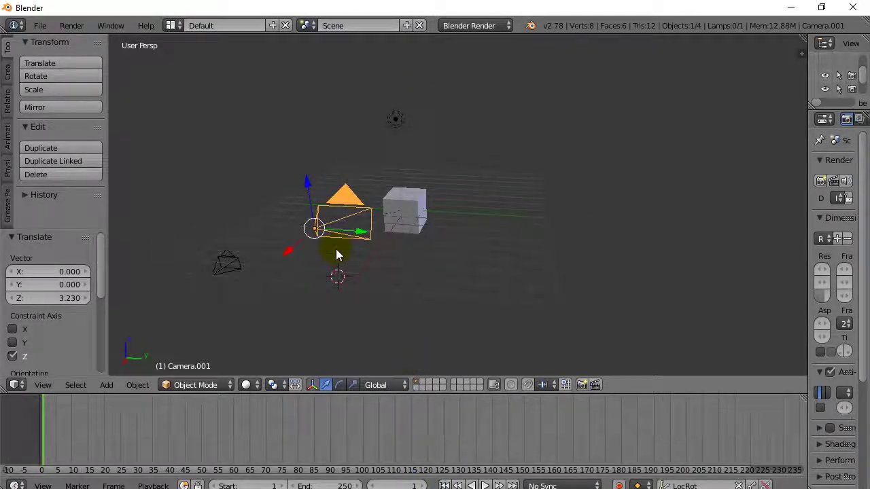
click(751, 485)
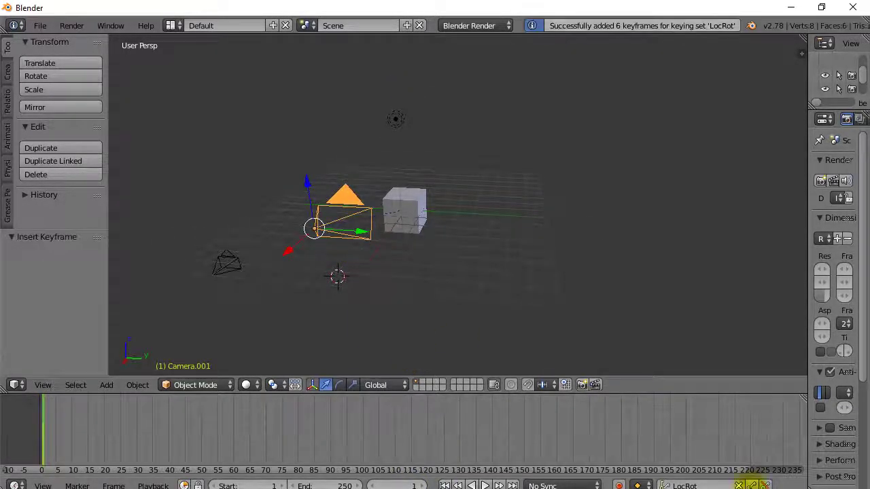
At frame 100, move Camera.001 along X and Y and insert a LocRot keyframe
click(363, 434)
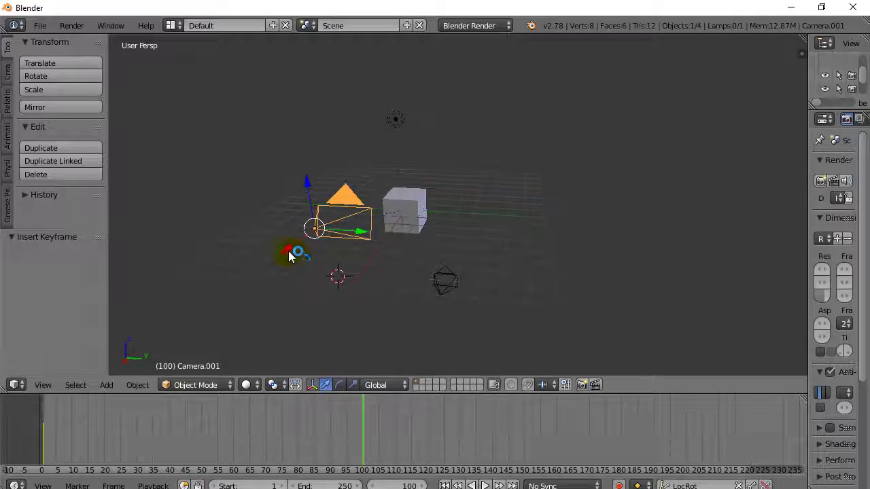
drag(291, 253, 309, 250)
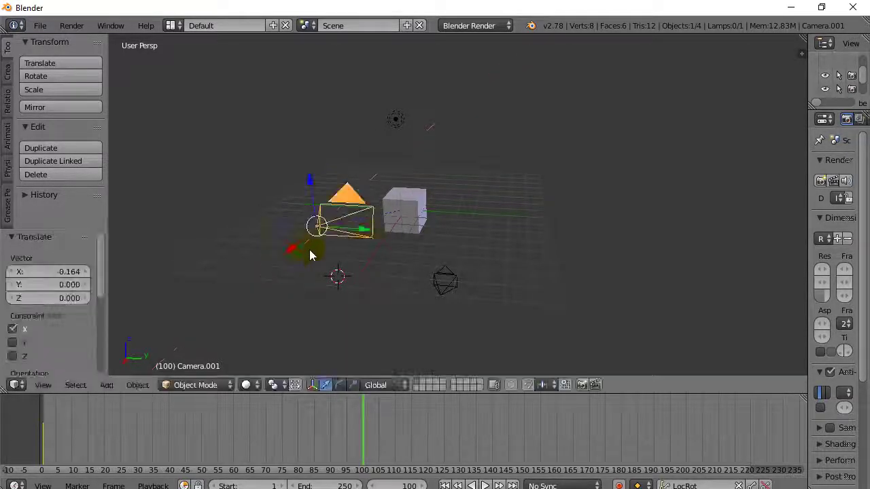
drag(369, 234, 567, 182)
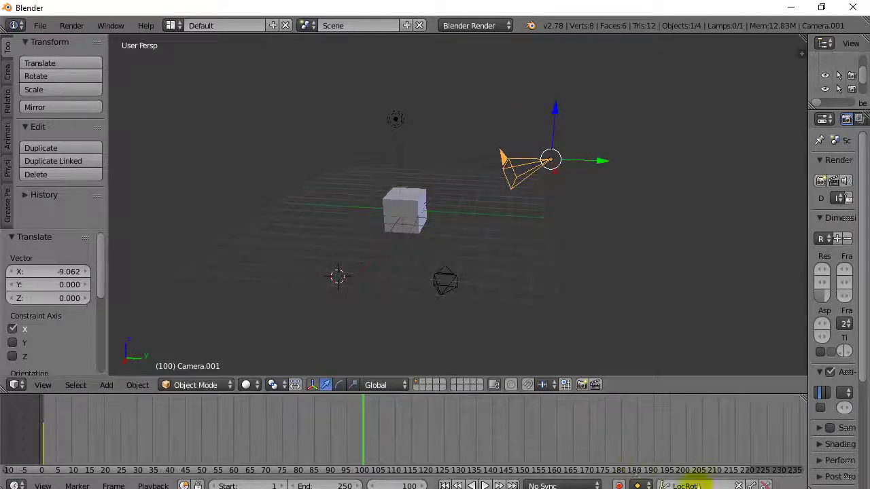
click(740, 484)
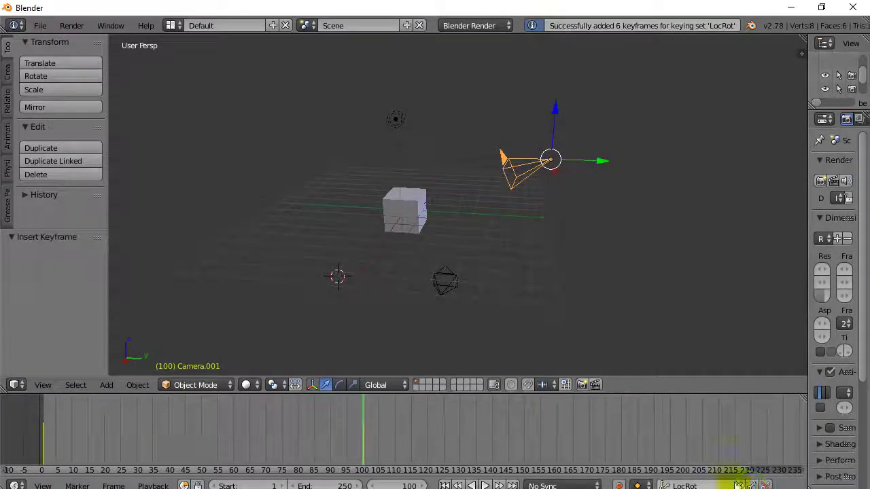
At frame 160, lower the camera 5.660 along Z, key it, and scrub from frame 1 to preview
click(556, 441)
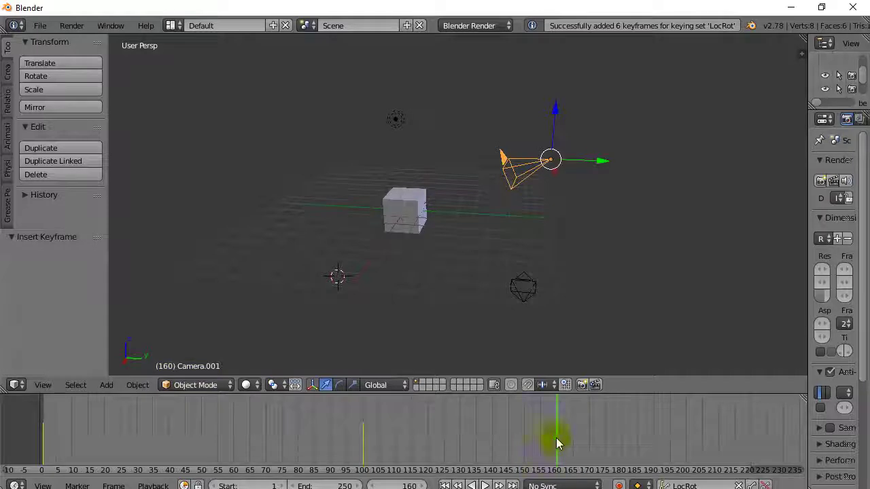
drag(554, 125, 546, 238)
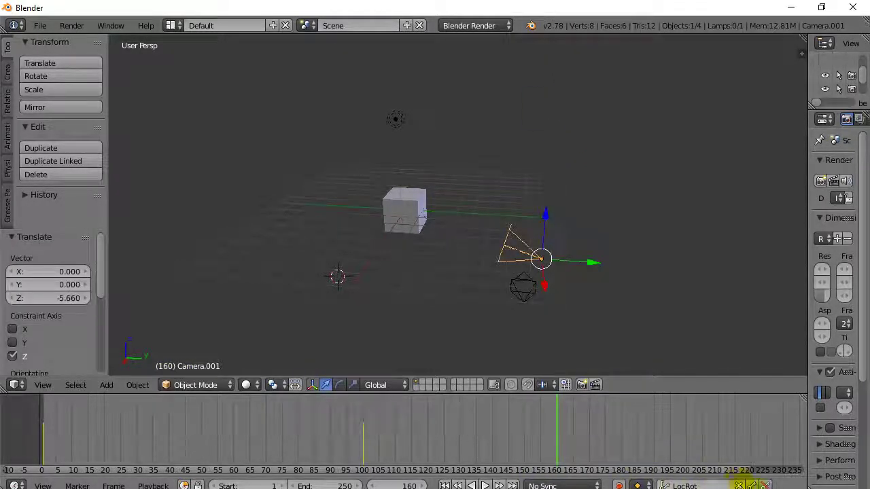
click(751, 486)
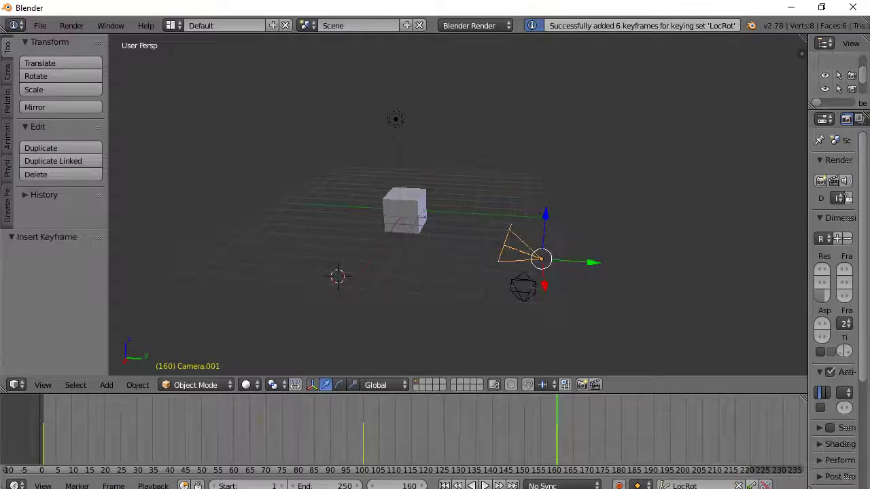
click(43, 450)
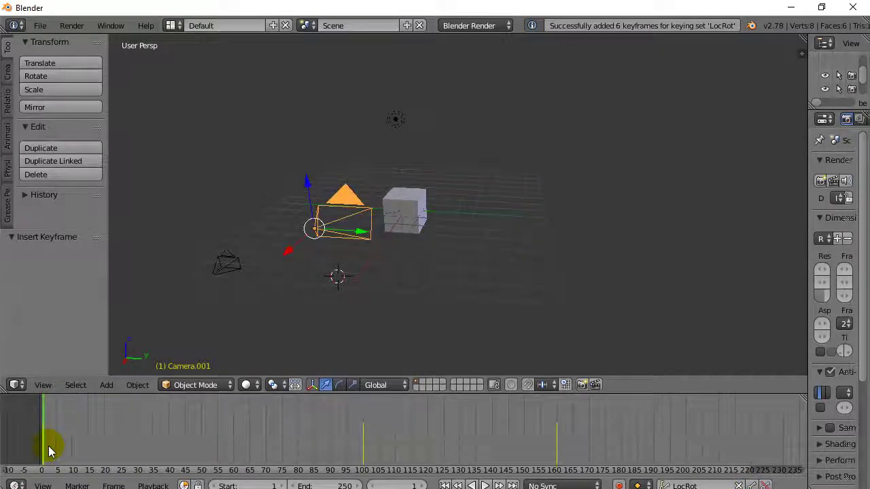
drag(49, 450, 557, 452)
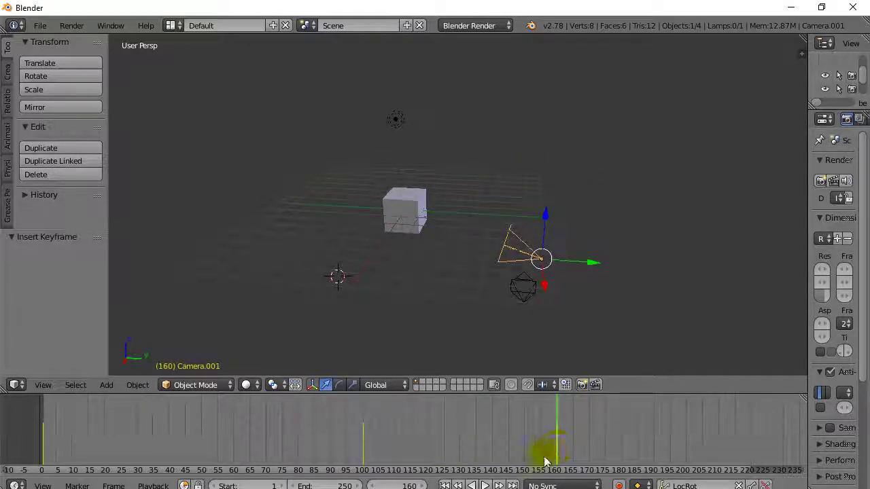
Play the animation from frame 1 through Camera.001 and pause at frame 115
click(441, 484)
click(333, 313)
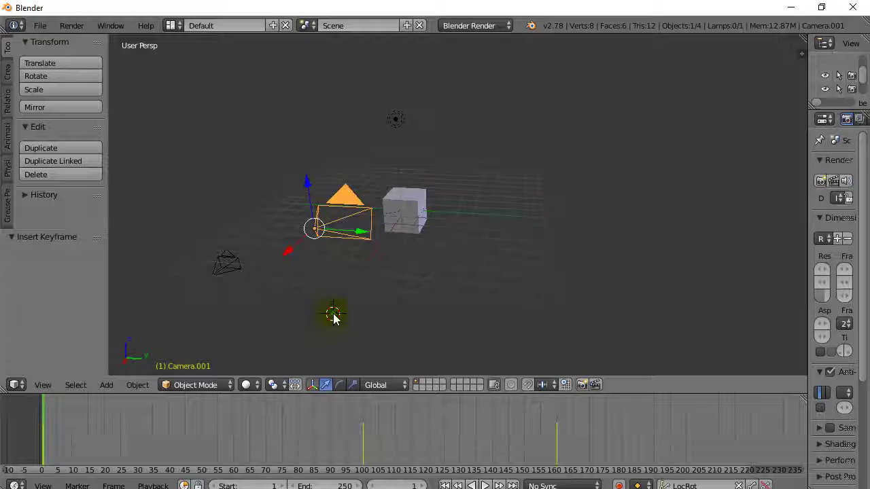
key(KP_0)
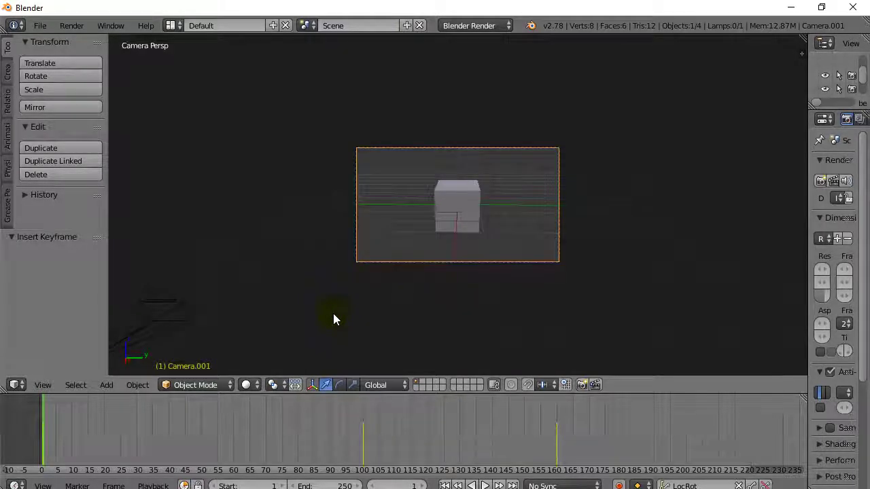
click(484, 485)
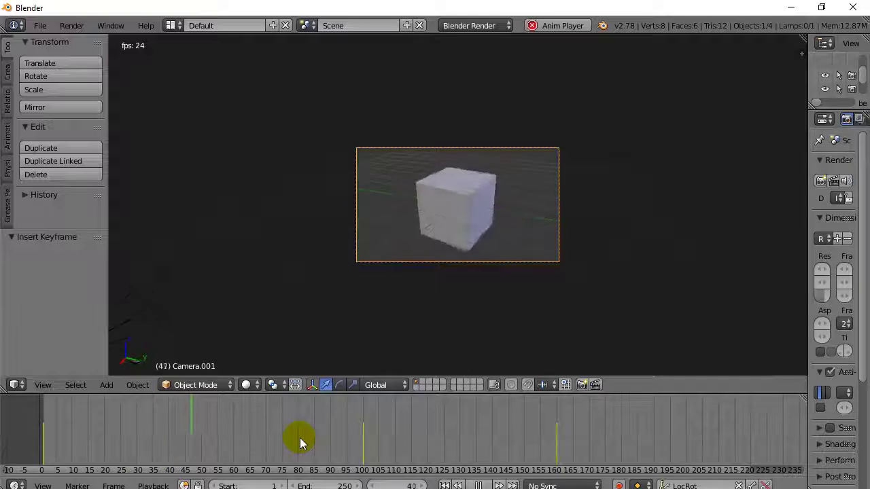
click(479, 486)
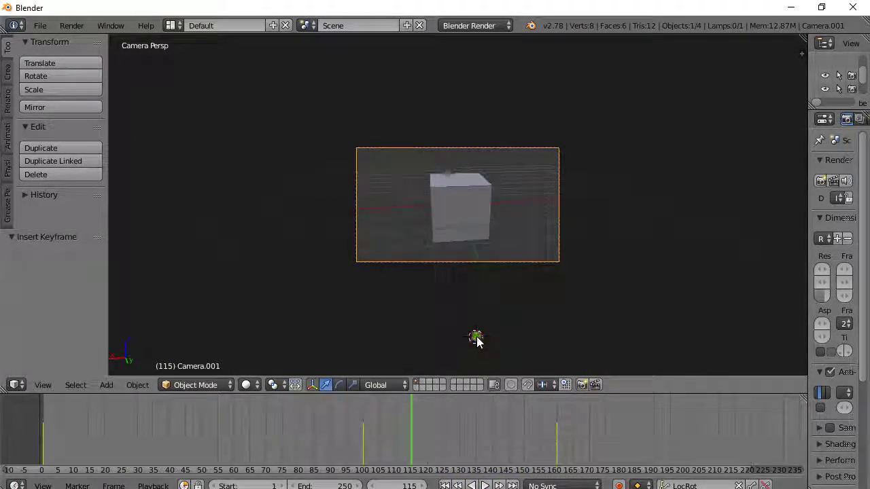
key(KP_0)
Add a third camera, Camera.002, at the 3D cursor and slide it along X
middle_drag(455, 327, 264, 297)
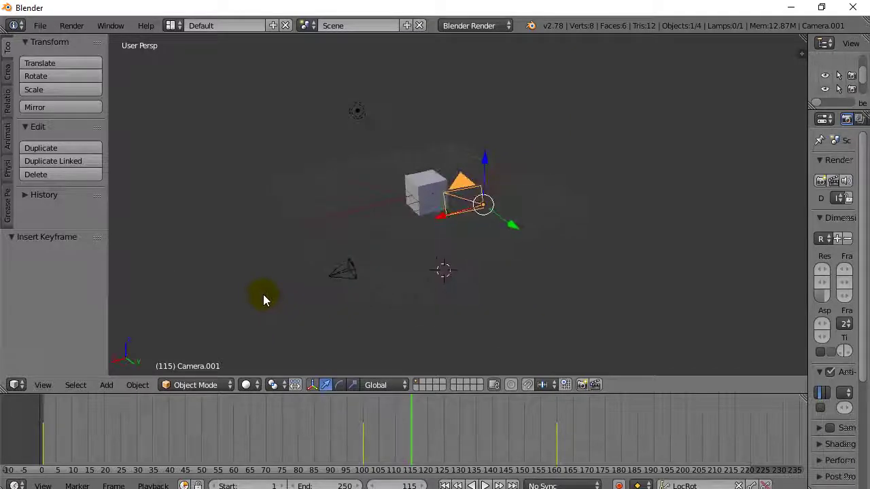
click(103, 385)
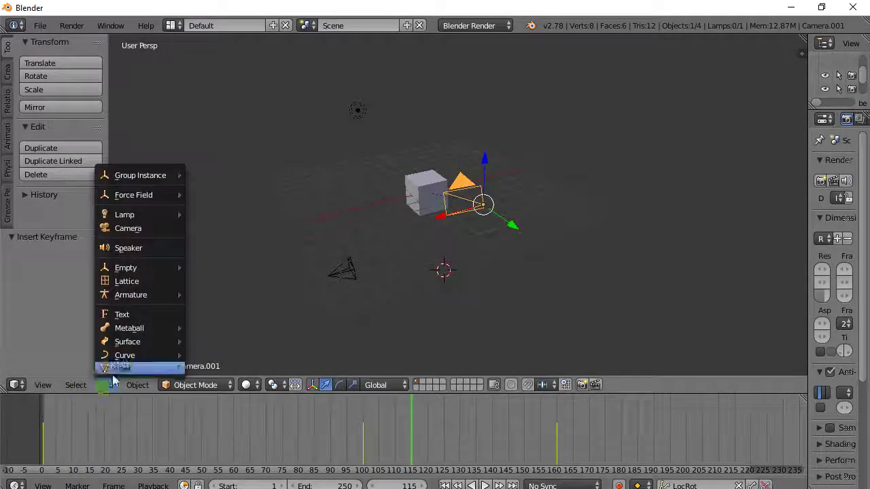
click(128, 229)
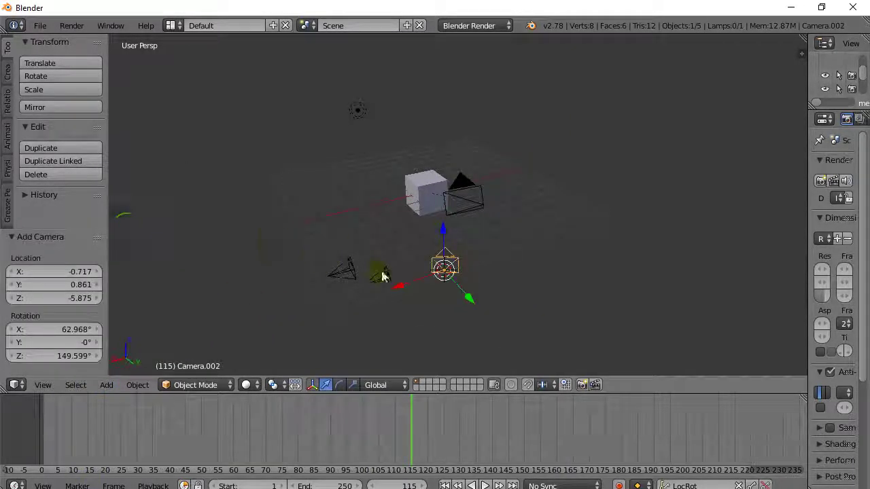
drag(399, 290, 380, 293)
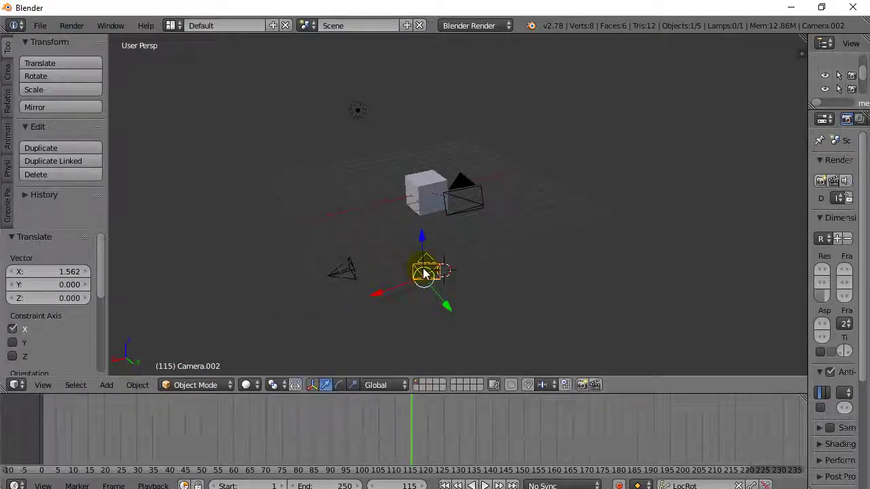
Select the new camera, Camera.002
click(75, 386)
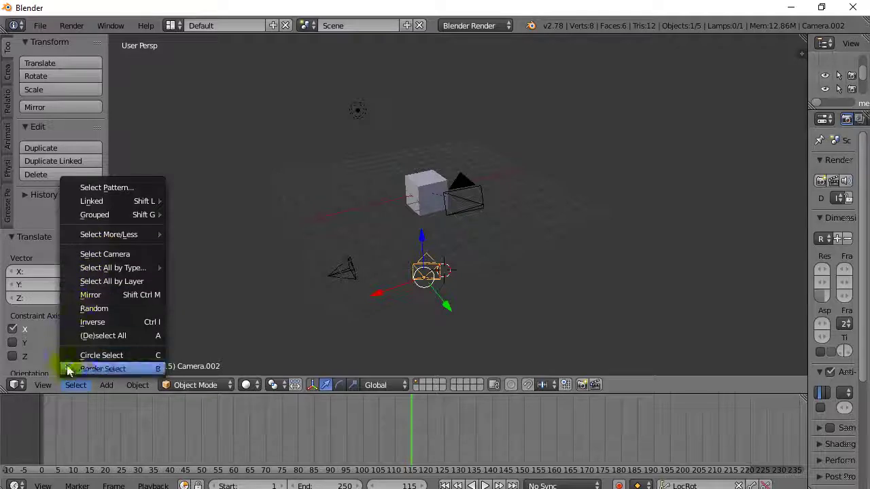
click(71, 391)
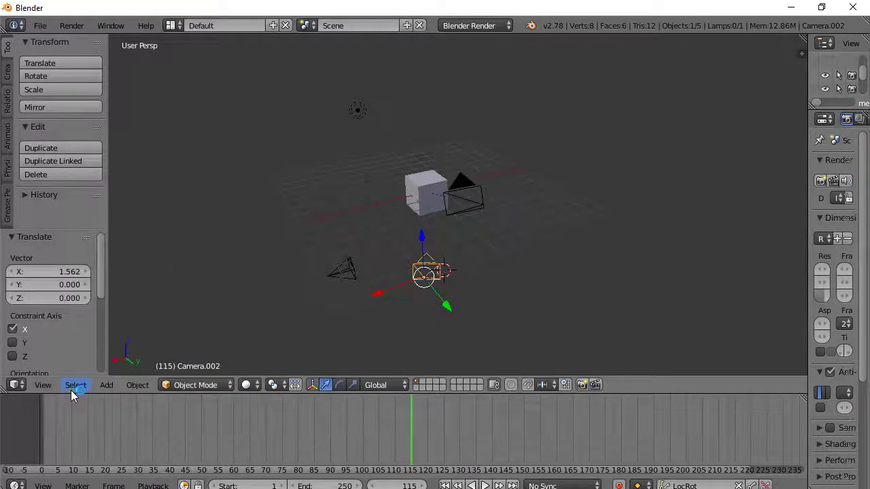
click(71, 389)
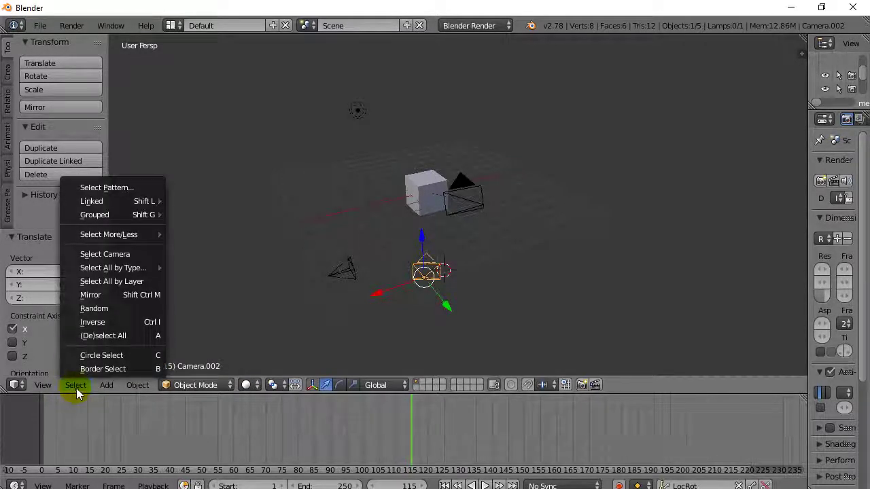
click(103, 255)
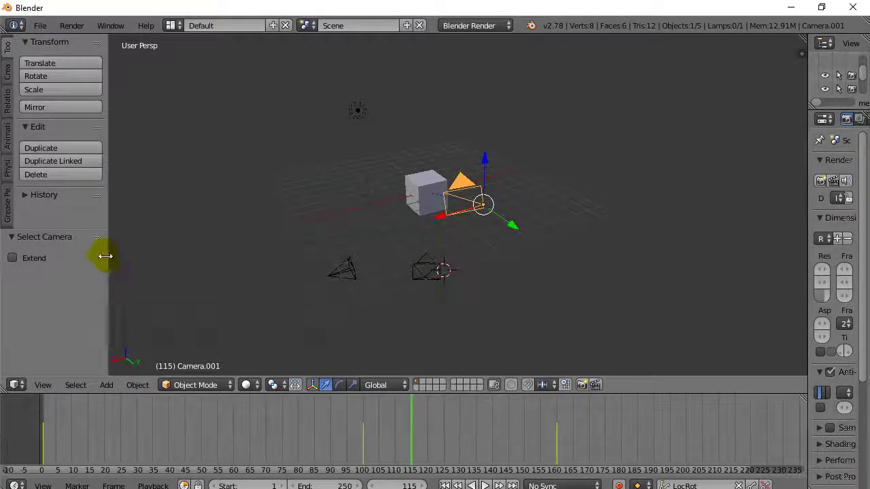
right_click(425, 272)
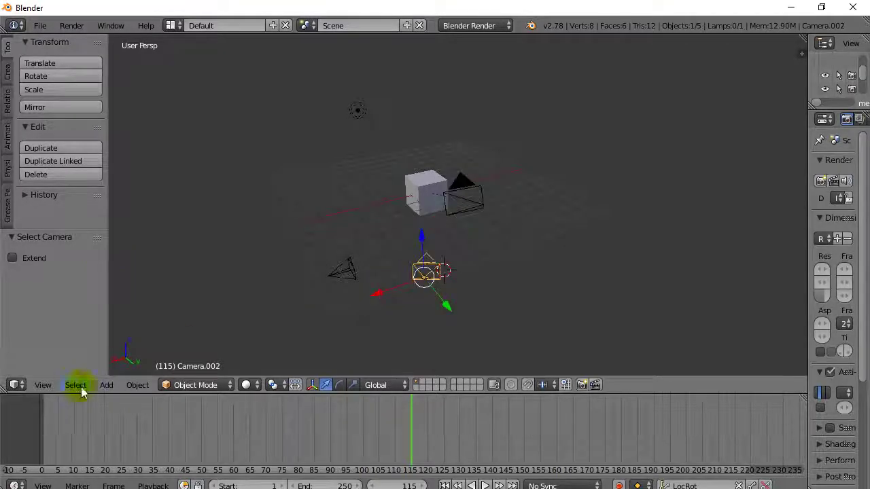
Make Camera.002 the active scene camera, then return to the perspective view
click(136, 386)
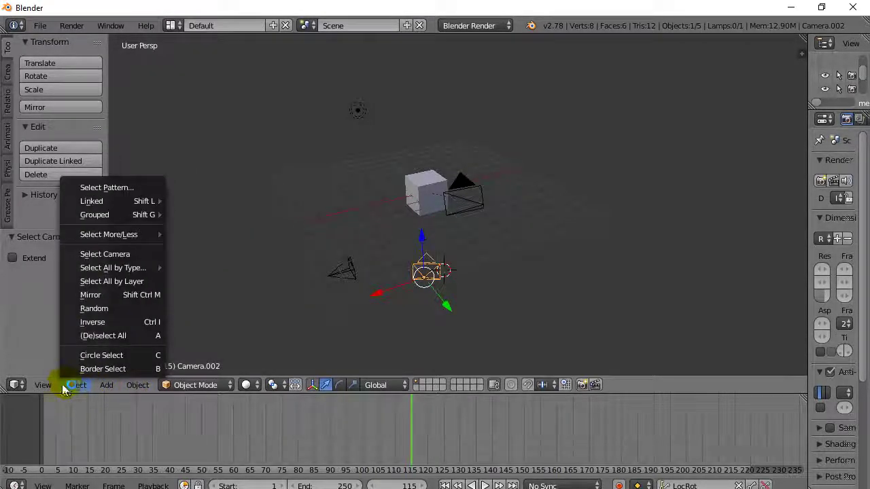
click(46, 388)
mouse_move(73, 242)
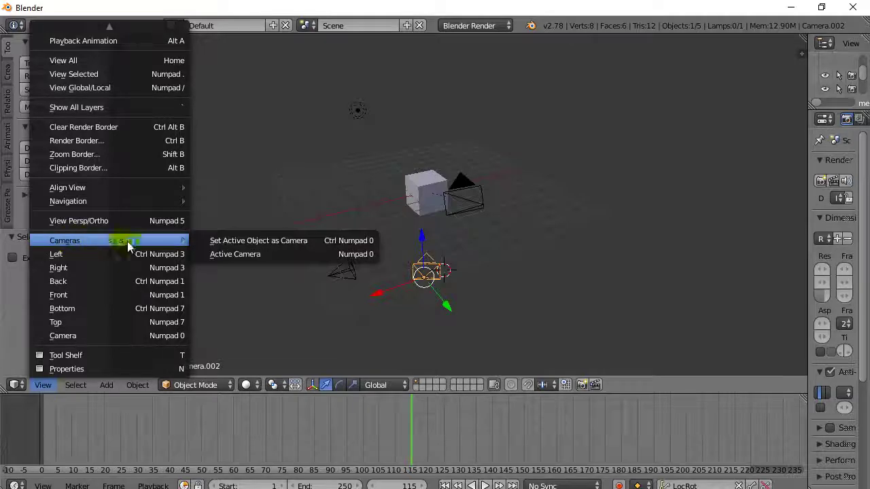
click(314, 241)
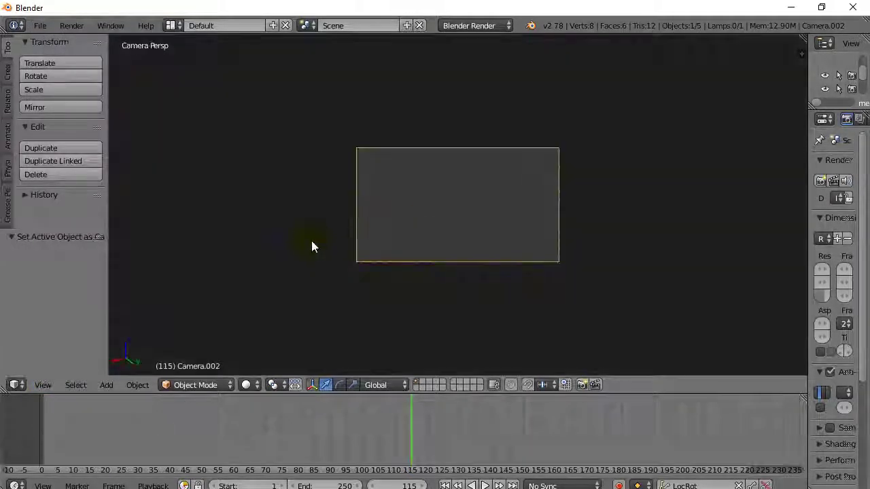
scroll(311, 247, down, 3)
scroll(310, 247, up, 2)
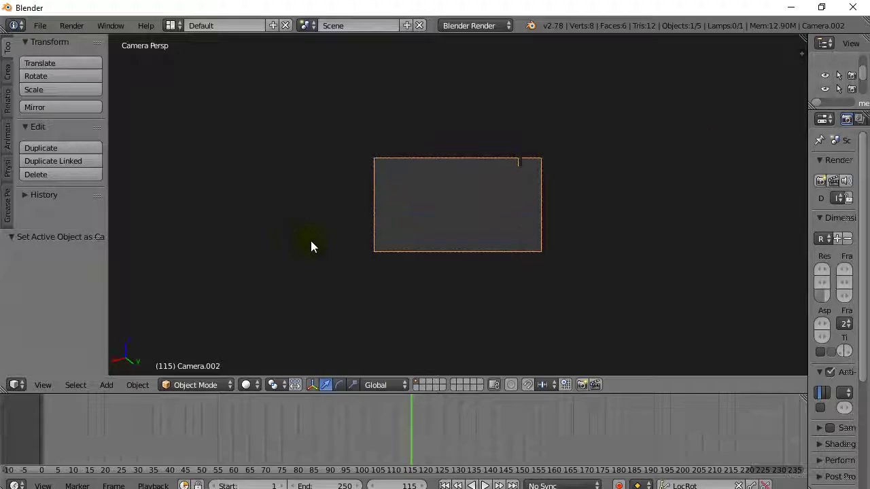
scroll(310, 247, down, 2)
key(KP_0)
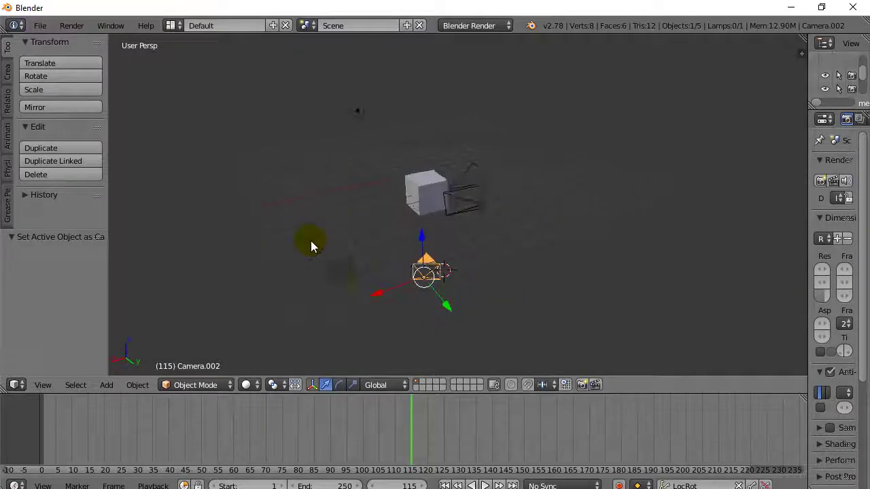
Add a Track To constraint so Camera.002 keeps pointing at the cube
click(420, 238)
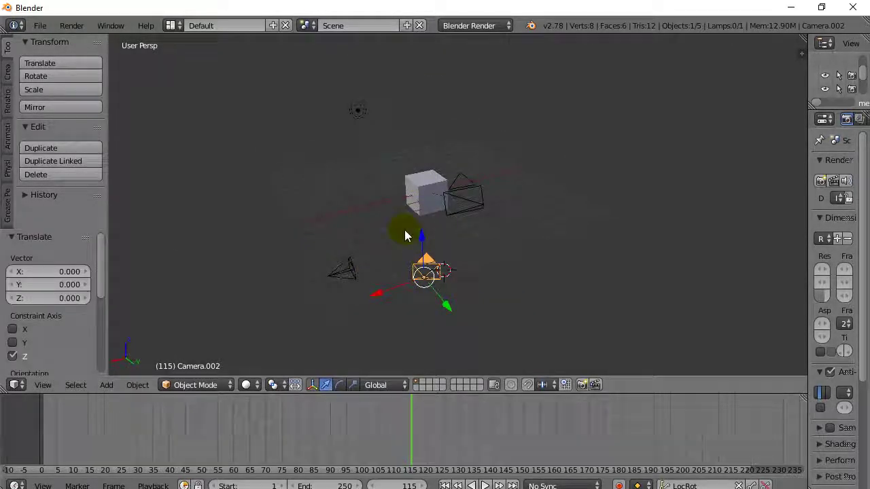
shift+right_click(421, 198)
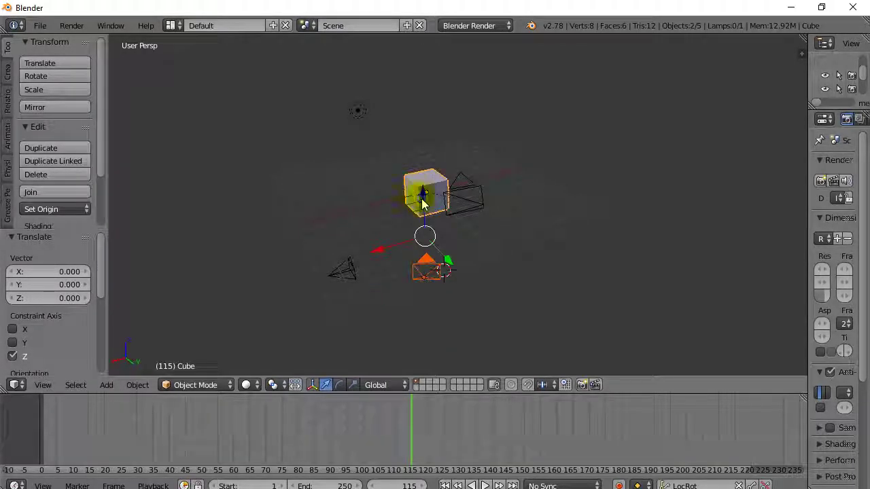
click(137, 385)
mouse_move(167, 102)
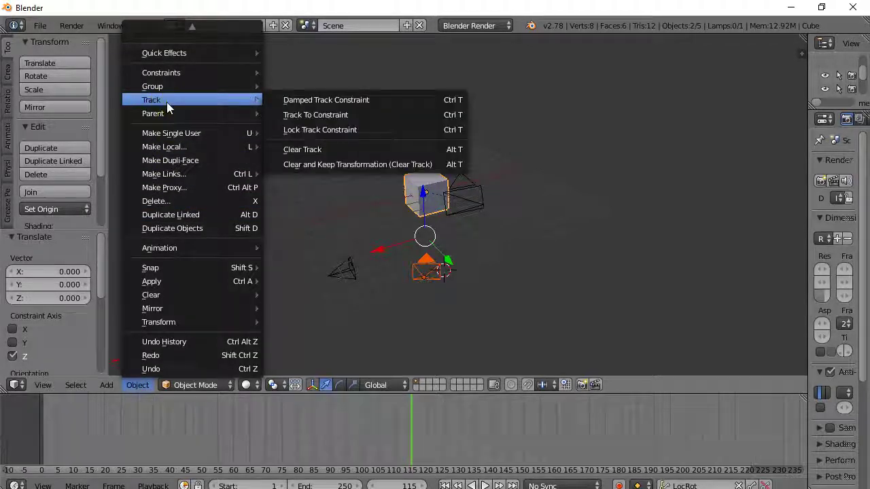
click(322, 113)
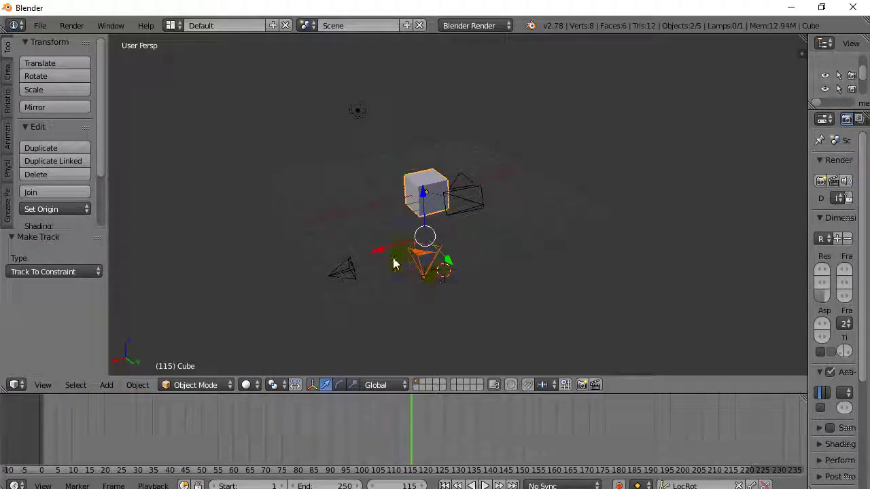
Slide Camera.002 along the X axis, shifting it 0.816
key(g)
key(x)
click(418, 266)
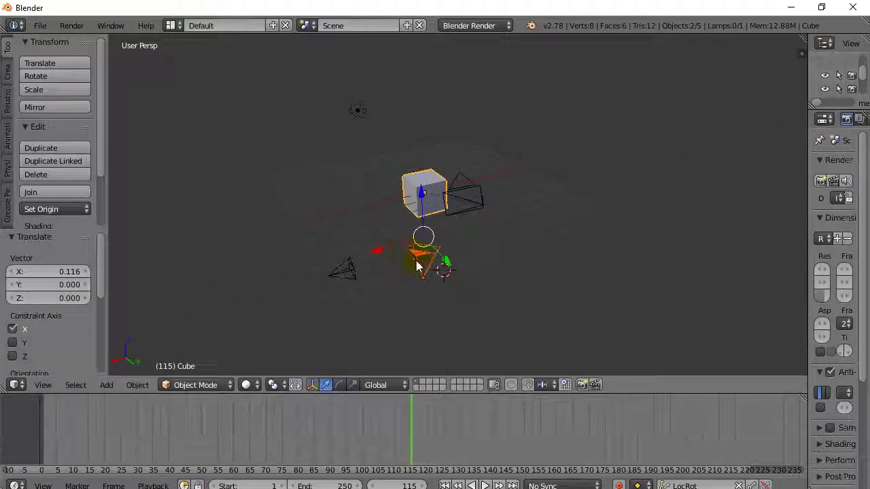
right_click(417, 267)
key(g)
key(x)
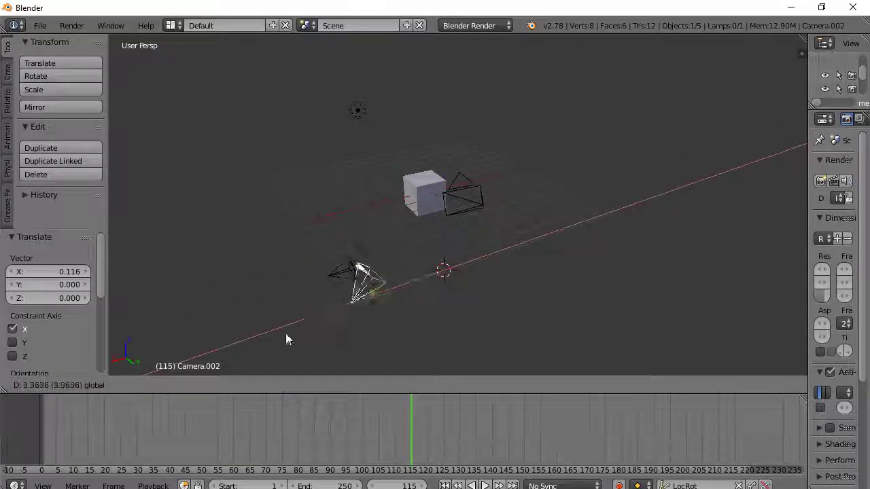
click(367, 312)
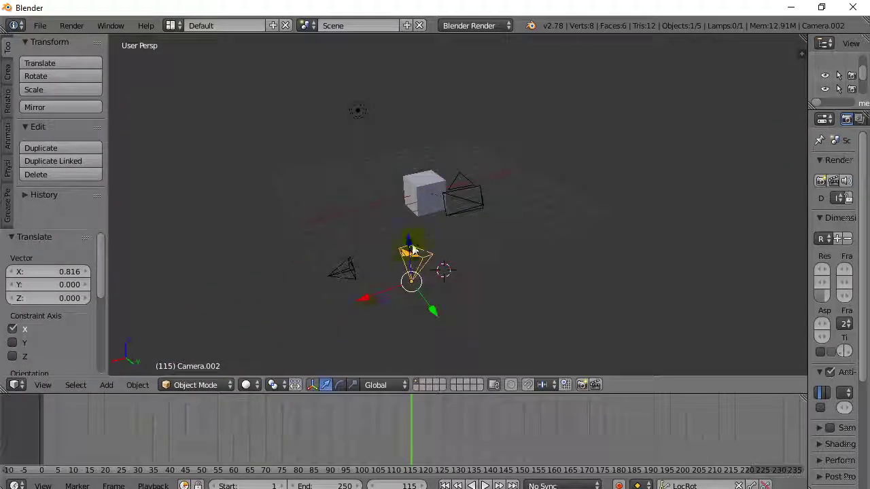
Switch the selection among Camera, Camera.001 and Camera.002, ending on Camera.001
right_click(343, 270)
right_click(456, 192)
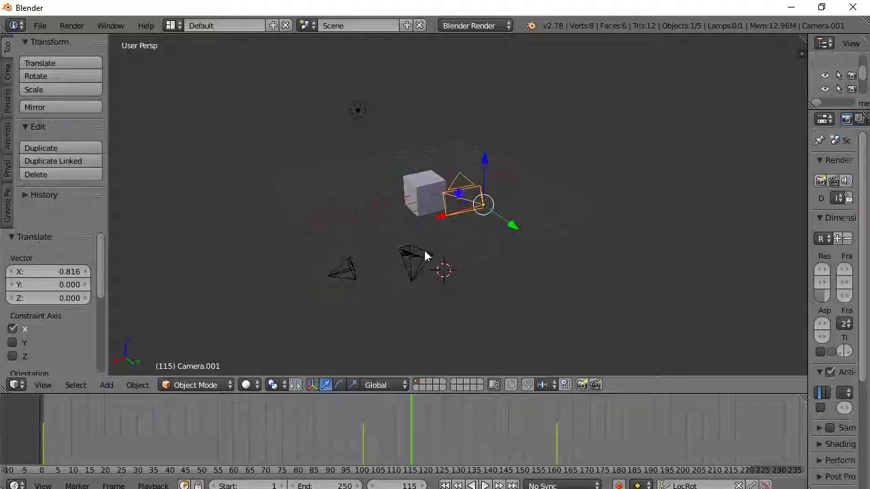
right_click(422, 257)
right_click(343, 270)
right_click(413, 261)
right_click(461, 198)
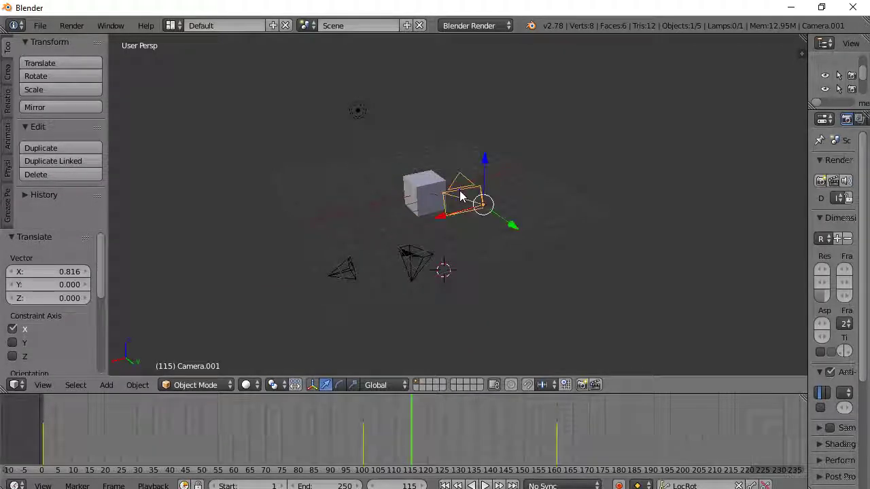